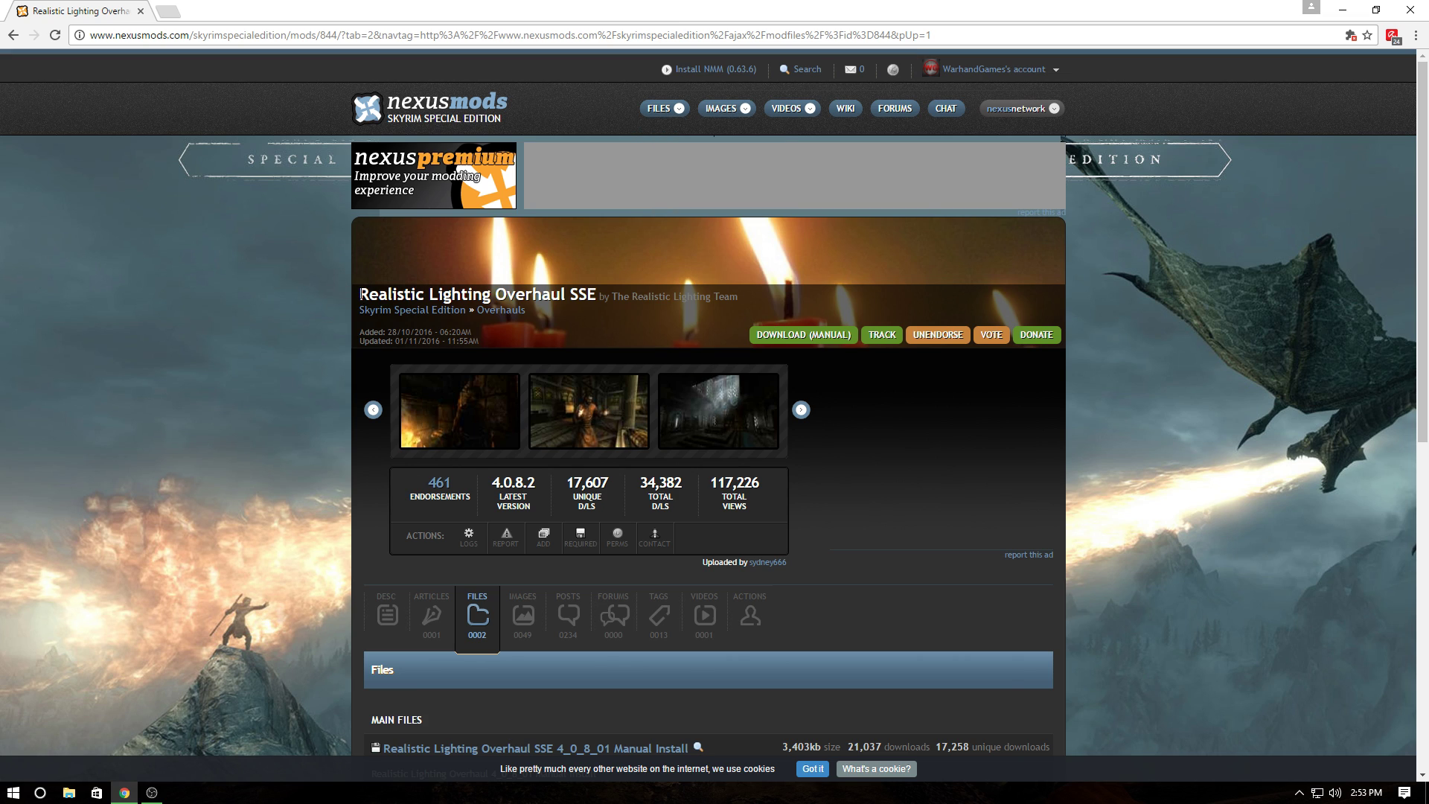
Look over the Realistic Lighting Overhaul SSE mod page and check the manual download option for the 4_0_8_01 file
{"action": "left_click_drag", "start_coordinate": [360, 294], "coordinate": [579, 294]}
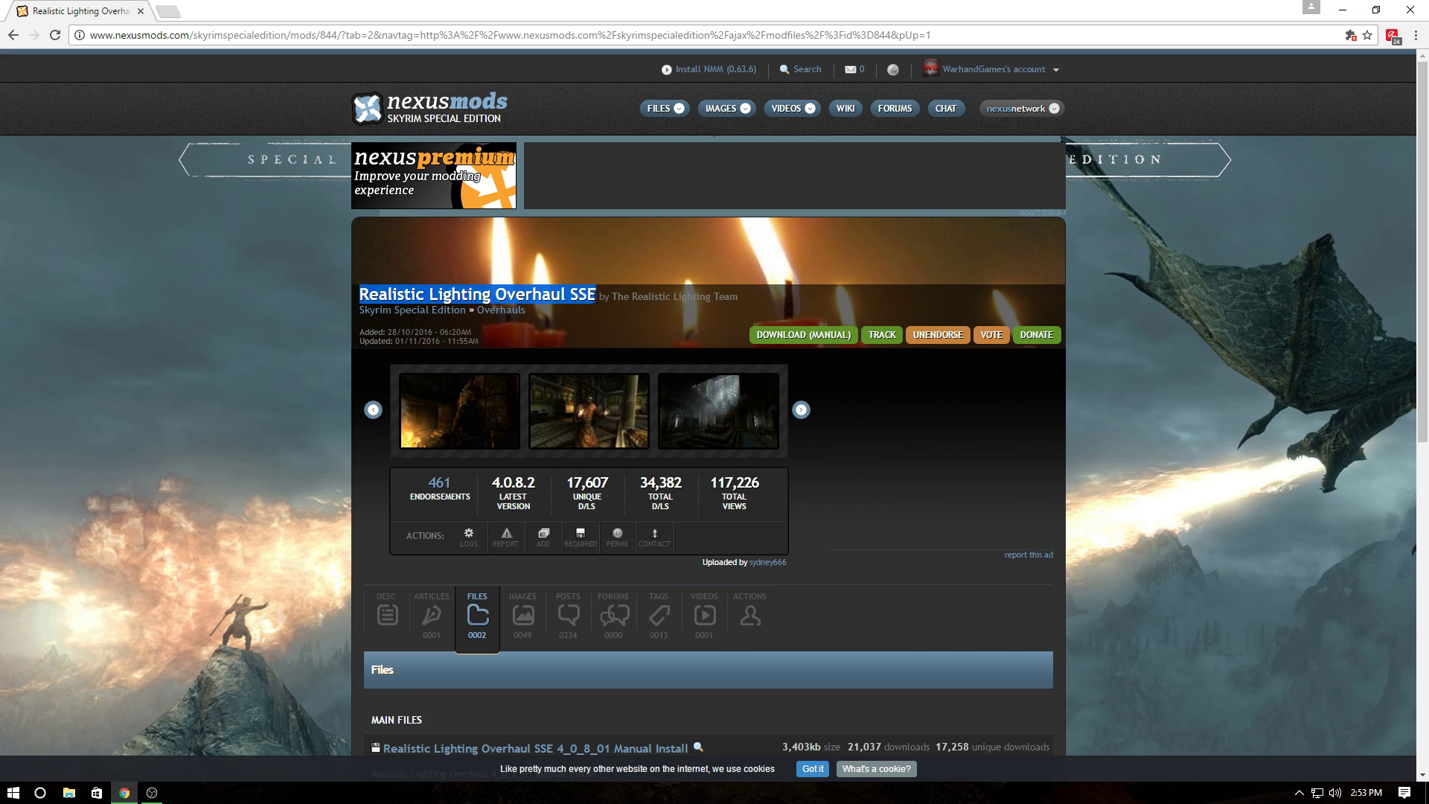
{"action": "left_click", "coordinate": [596, 294]}
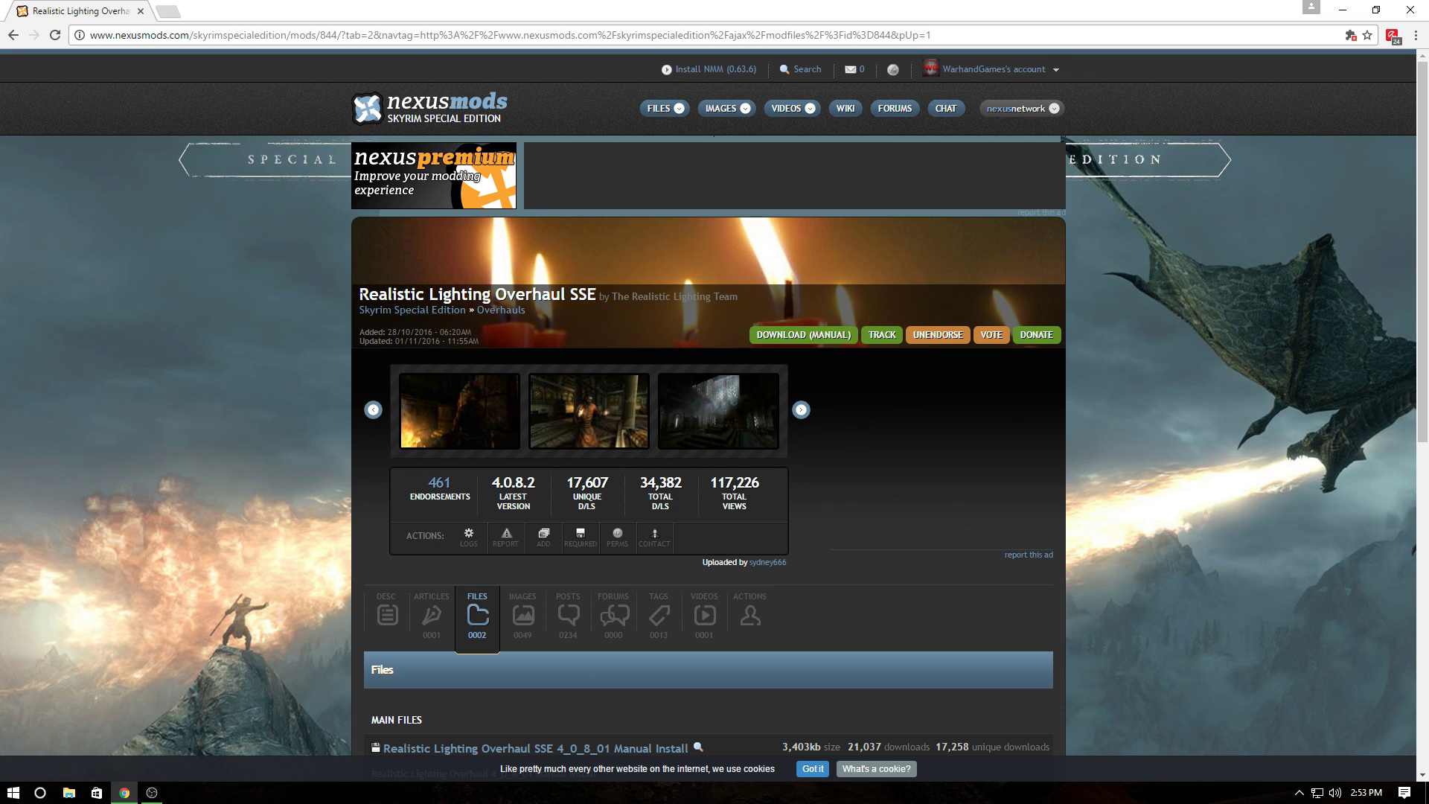
{"action": "left_click_drag", "start_coordinate": [360, 294], "coordinate": [592, 294]}
{"action": "scroll", "coordinate": [536, 273], "scroll_direction": "down", "scroll_amount": 4}
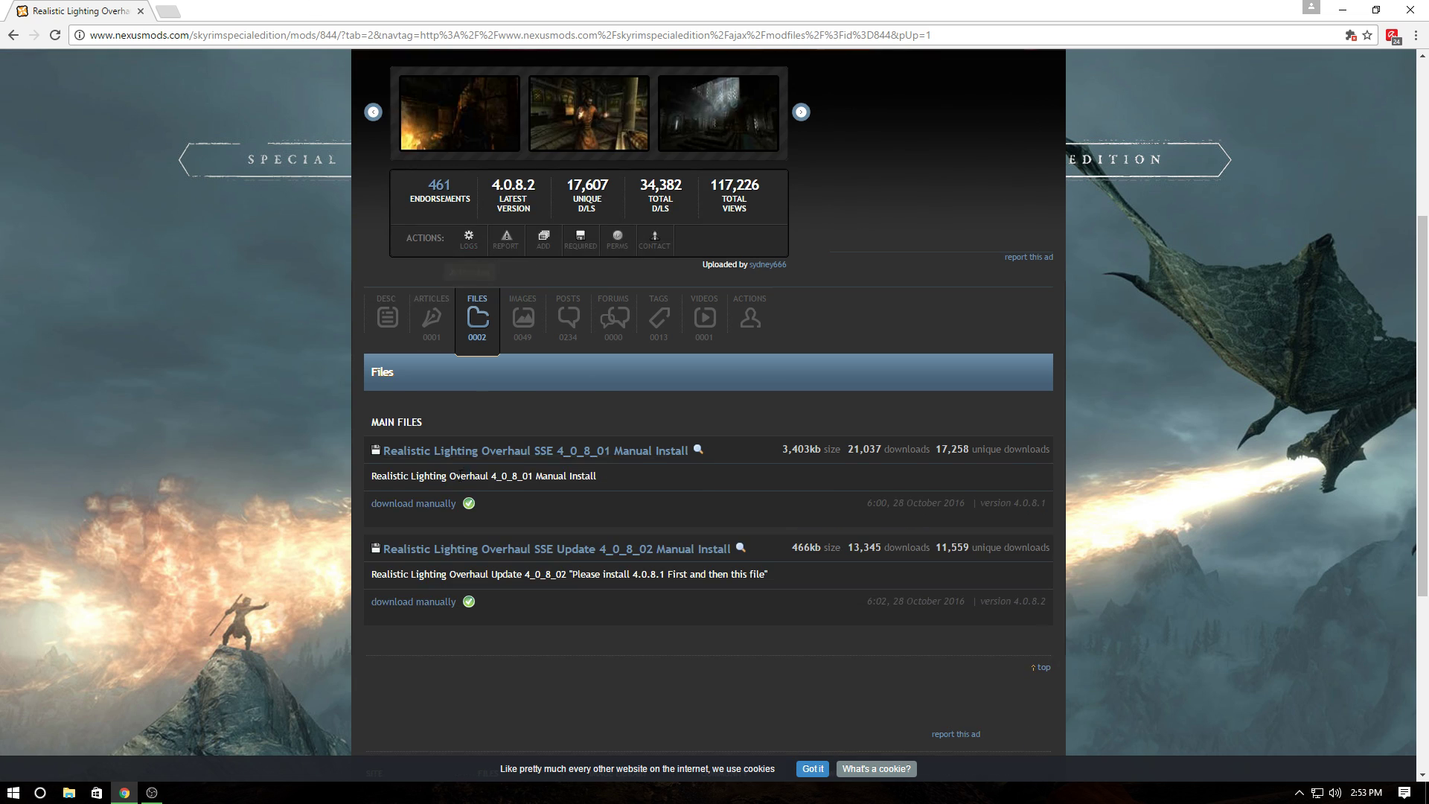
{"action": "left_click", "coordinate": [433, 503]}
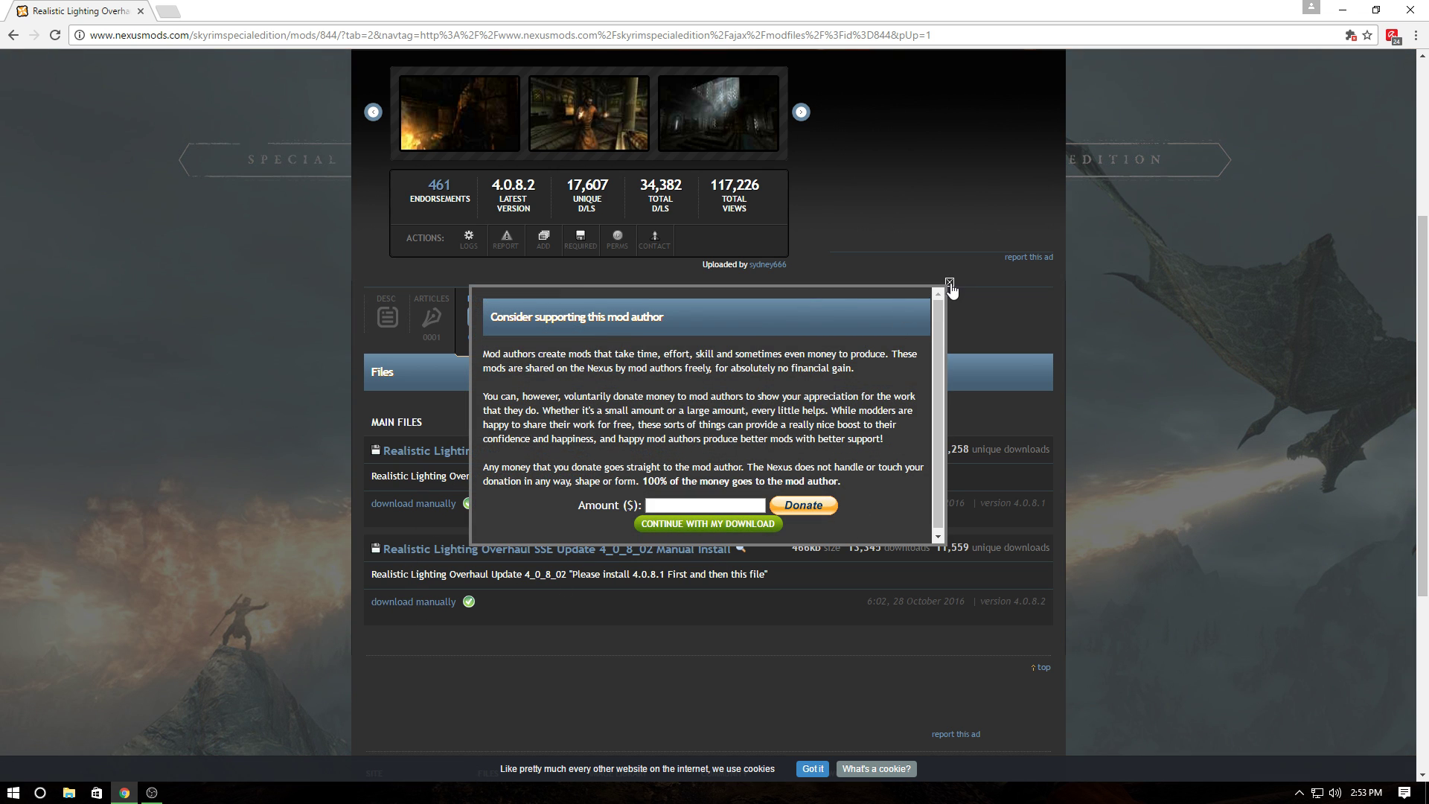
{"action": "left_click", "coordinate": [950, 285]}
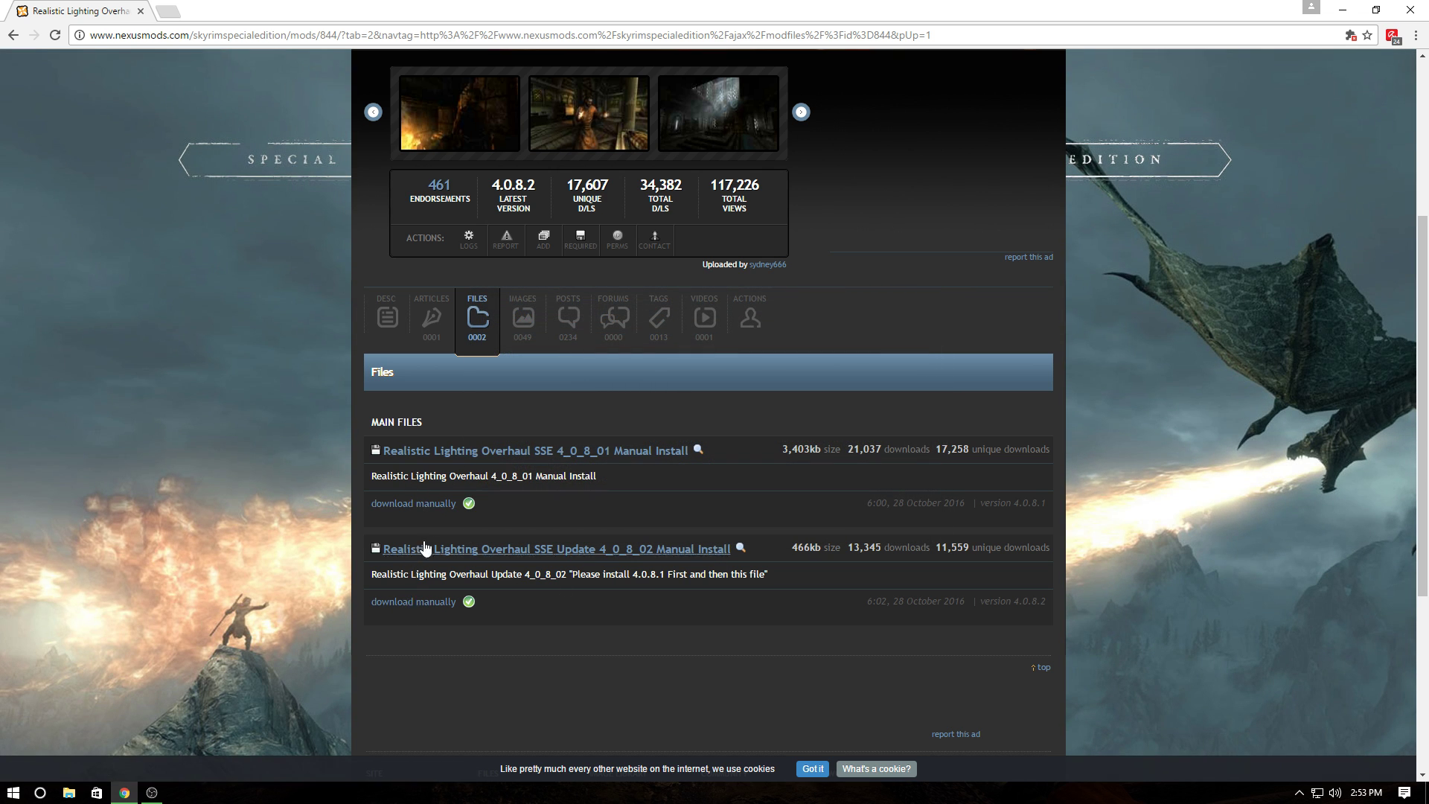
Minimize the browser and open the Downloads folder in File Explorer
{"action": "left_click", "coordinate": [1345, 9]}
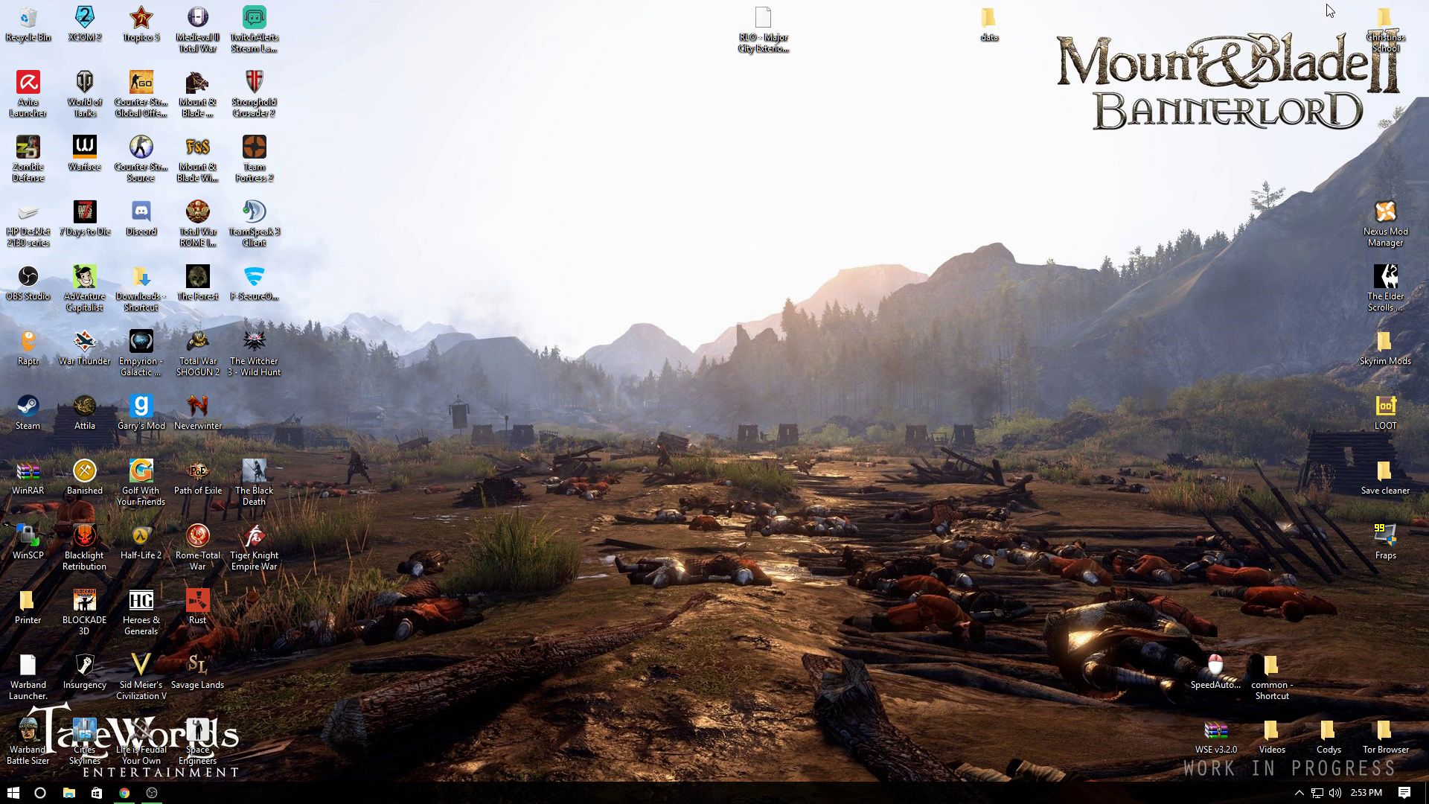
{"action": "left_click", "coordinate": [71, 793]}
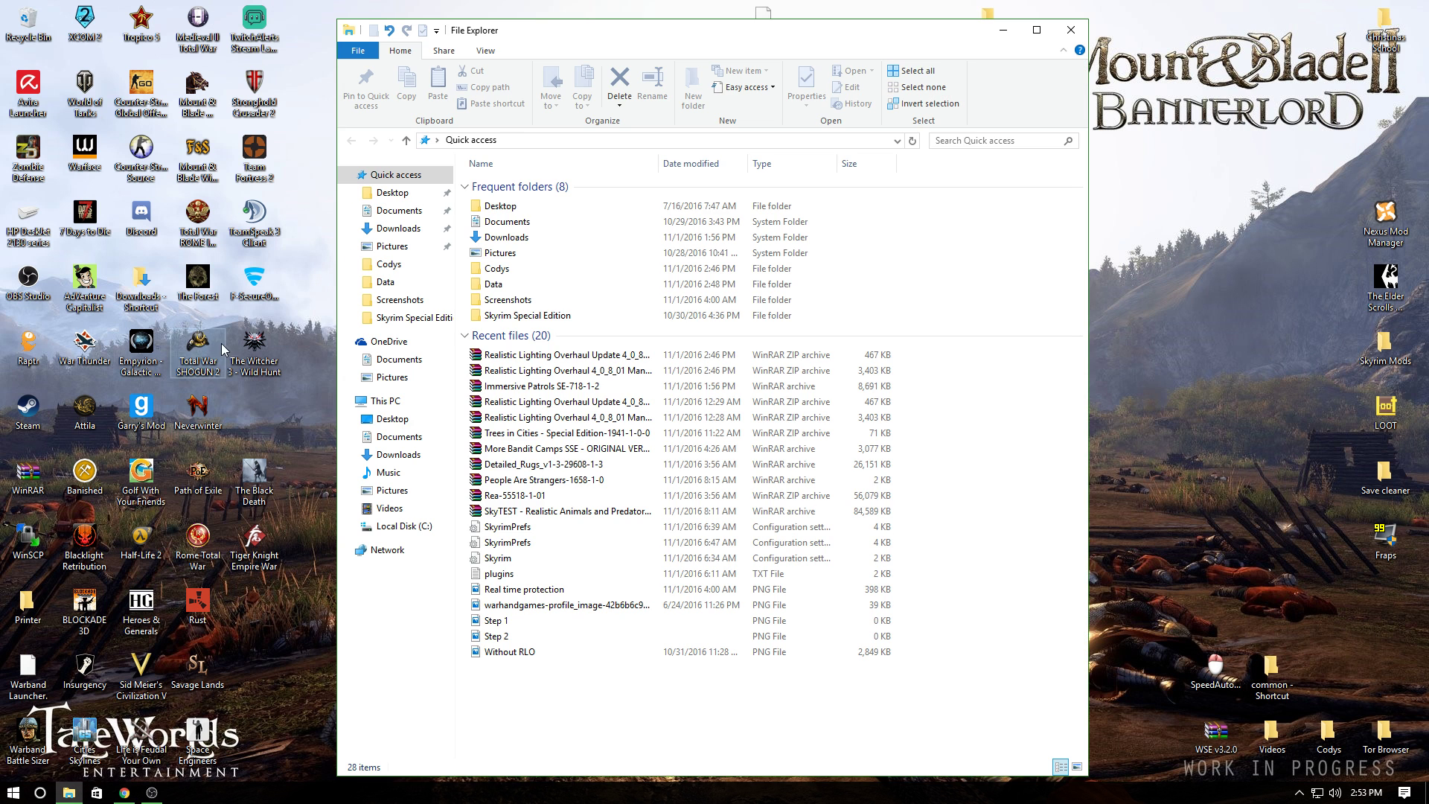
{"action": "left_click", "coordinate": [406, 231]}
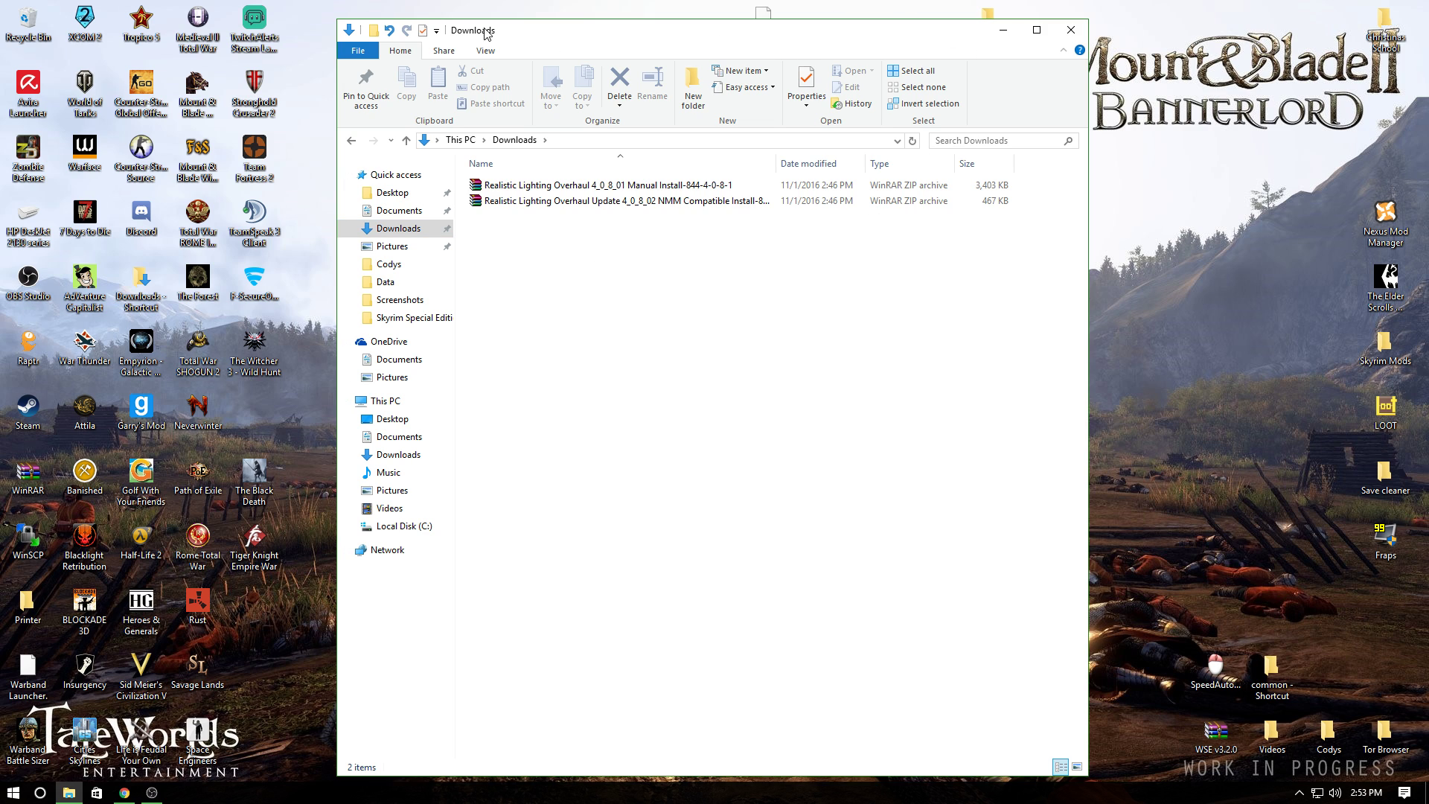
Open the Steam common folder from its desktop shortcut and arrange it side by side with the Downloads window
{"action": "double_click", "coordinate": [1246, 694]}
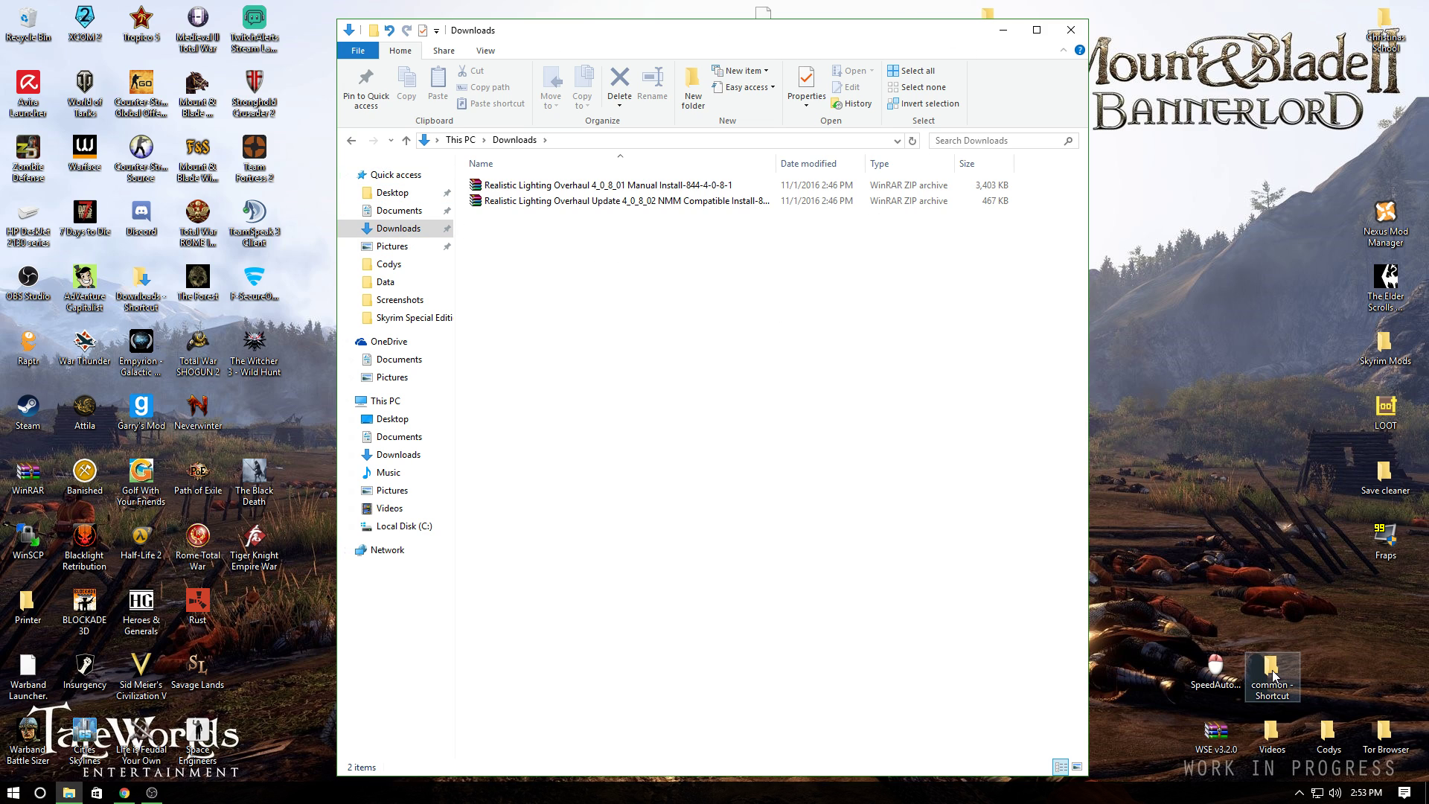
{"action": "left_click_drag", "start_coordinate": [643, 45], "coordinate": [420, 48]}
{"action": "left_click", "coordinate": [967, 45]}
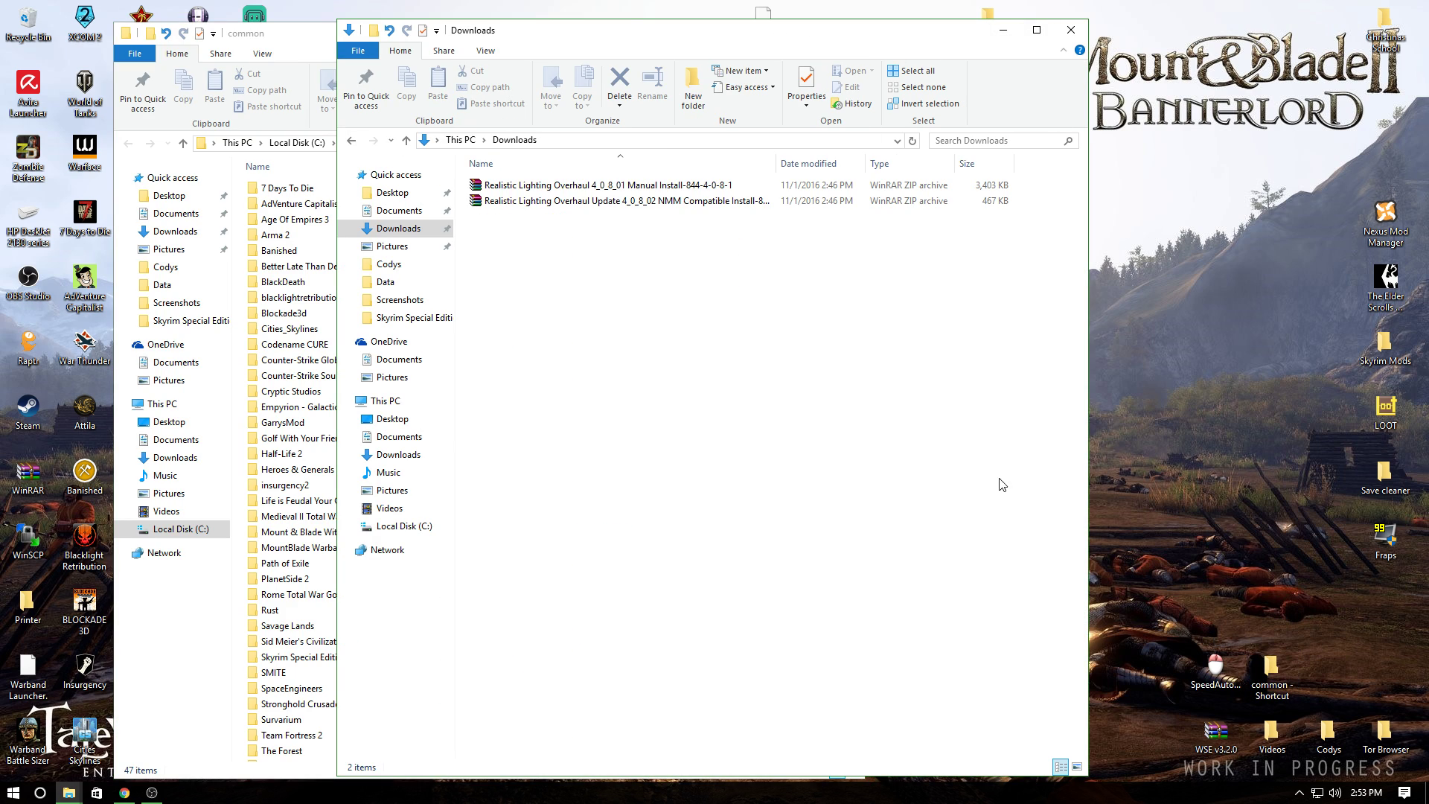
{"action": "left_click_drag", "start_coordinate": [607, 38], "coordinate": [979, 37]}
{"action": "left_click_drag", "start_coordinate": [536, 45], "coordinate": [420, 28]}
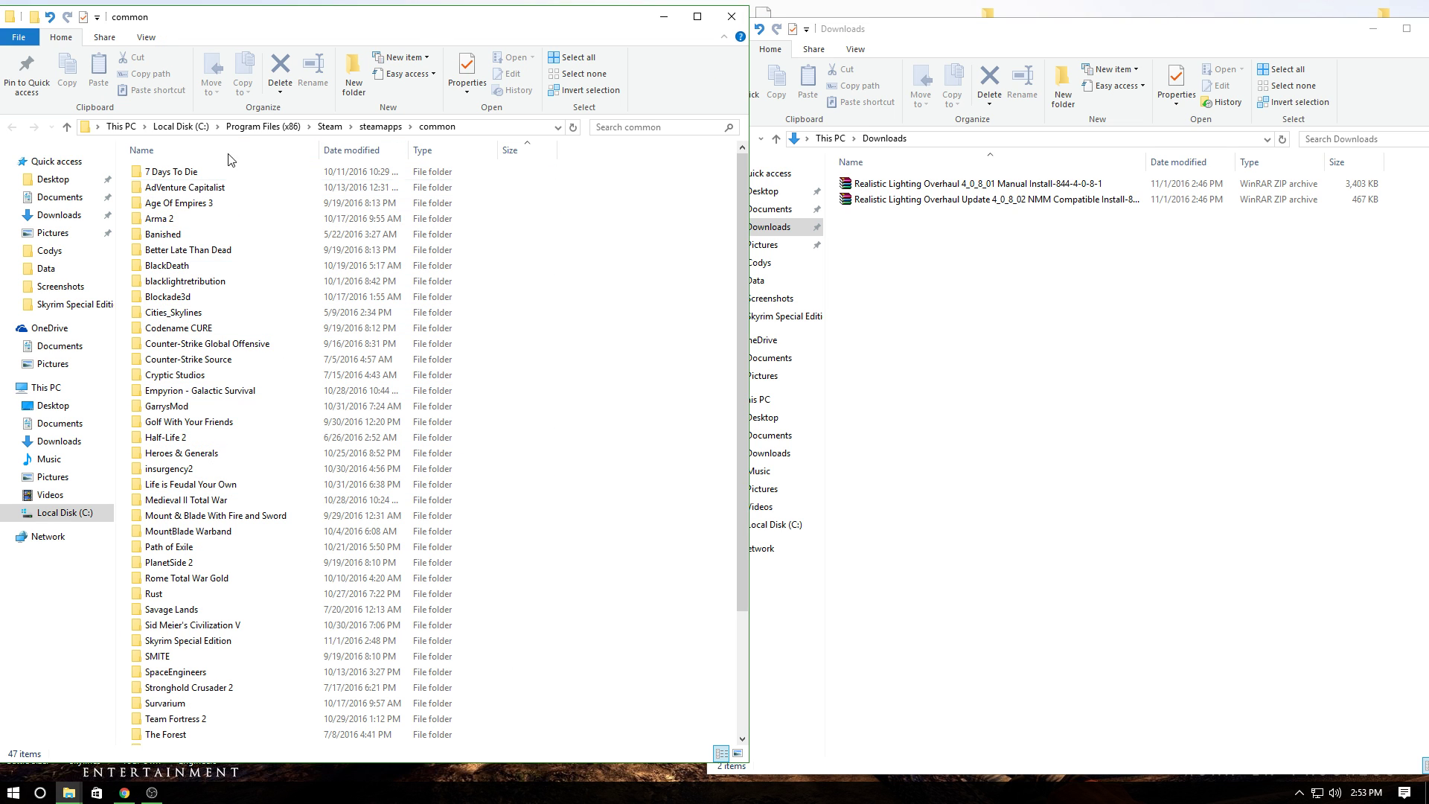
Open the Data folder inside the Skyrim Special Edition game folder
{"action": "scroll", "coordinate": [208, 424], "scroll_direction": "down", "scroll_amount": 4}
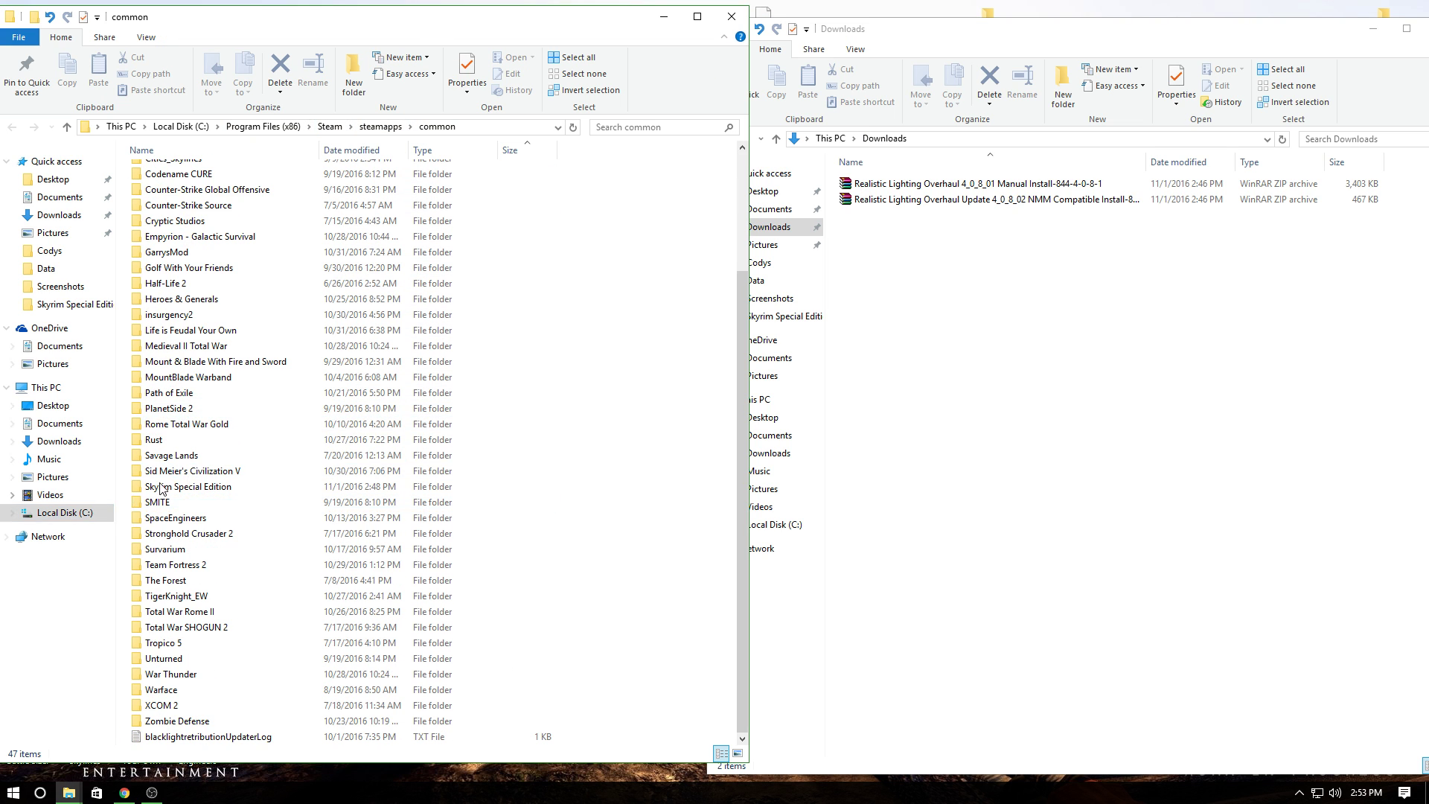
{"action": "double_click", "coordinate": [210, 490]}
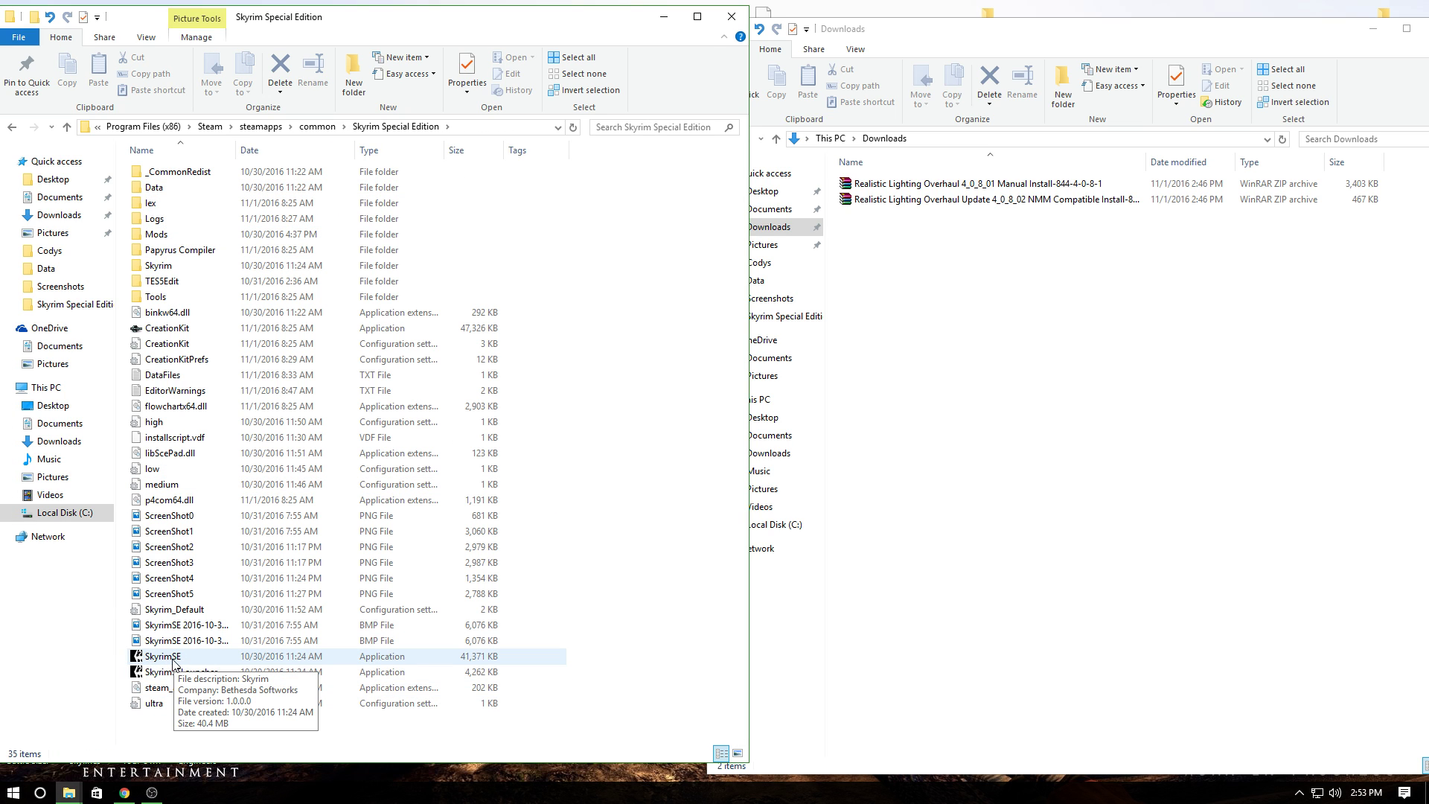
{"action": "double_click", "coordinate": [157, 187]}
Extract all contents of RLO Core Files from the Realistic Lighting Overhaul 4_0_8_01 archive into the Data folder, replacing the existing files
{"action": "left_click", "coordinate": [975, 383]}
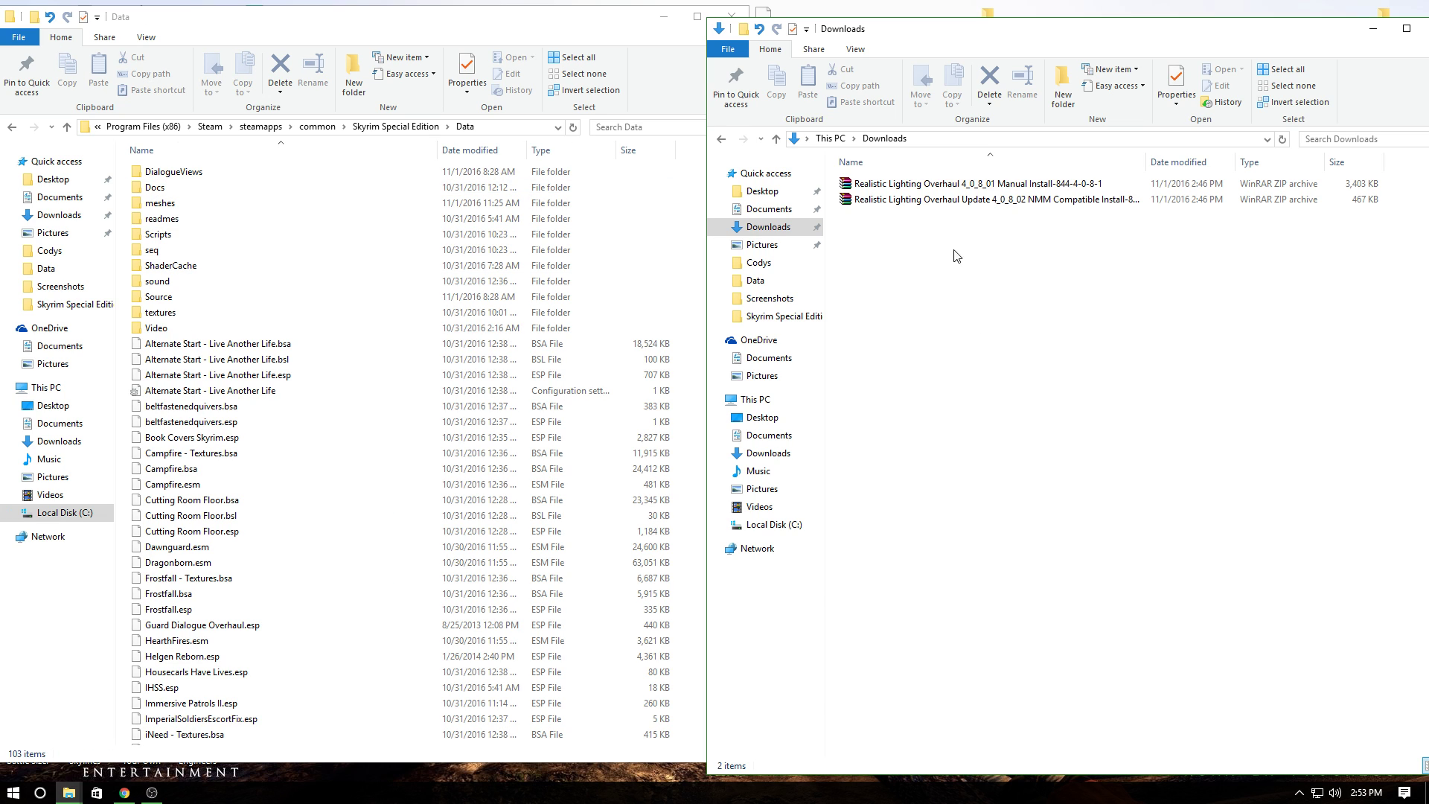
{"action": "double_click", "coordinate": [930, 183]}
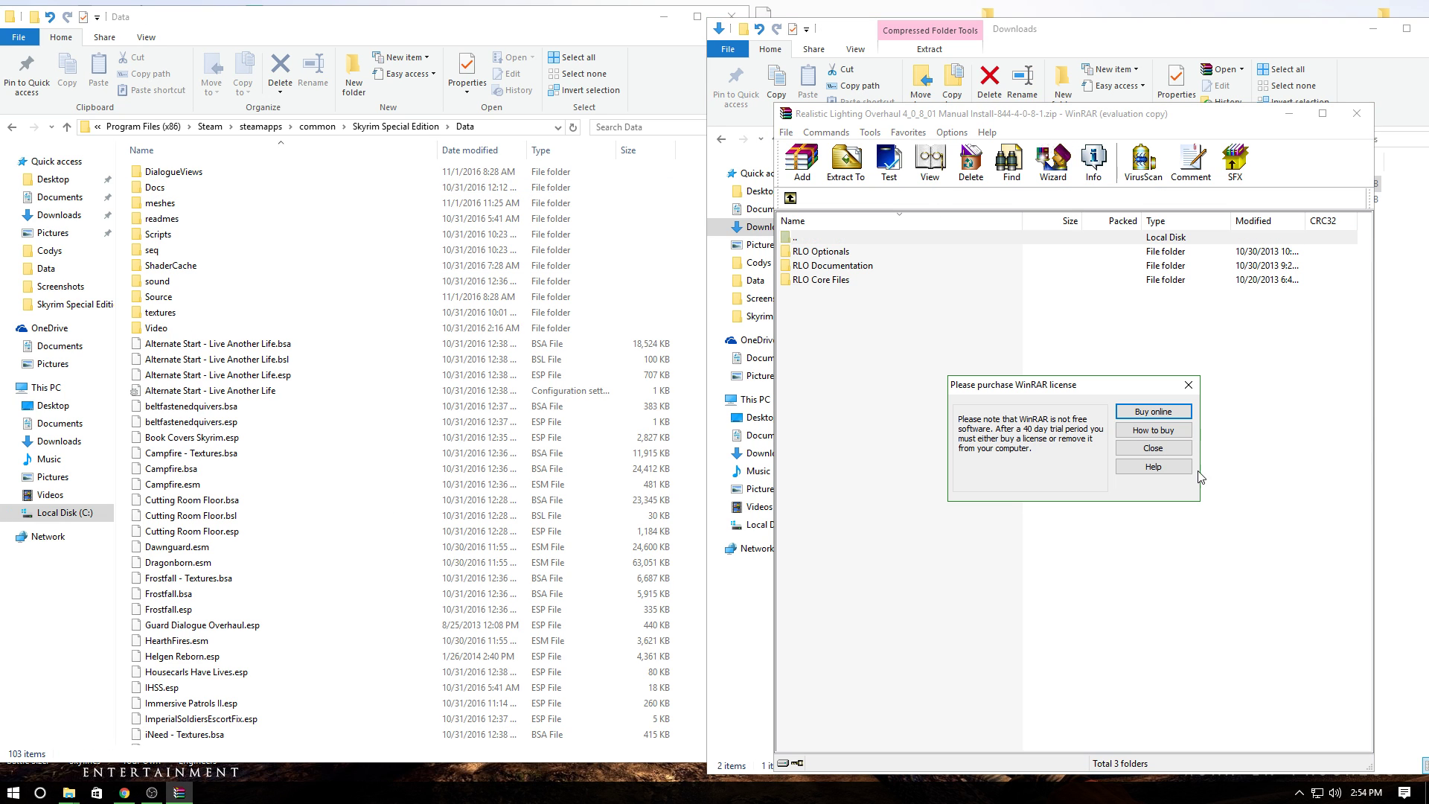
{"action": "left_click", "coordinate": [1161, 450]}
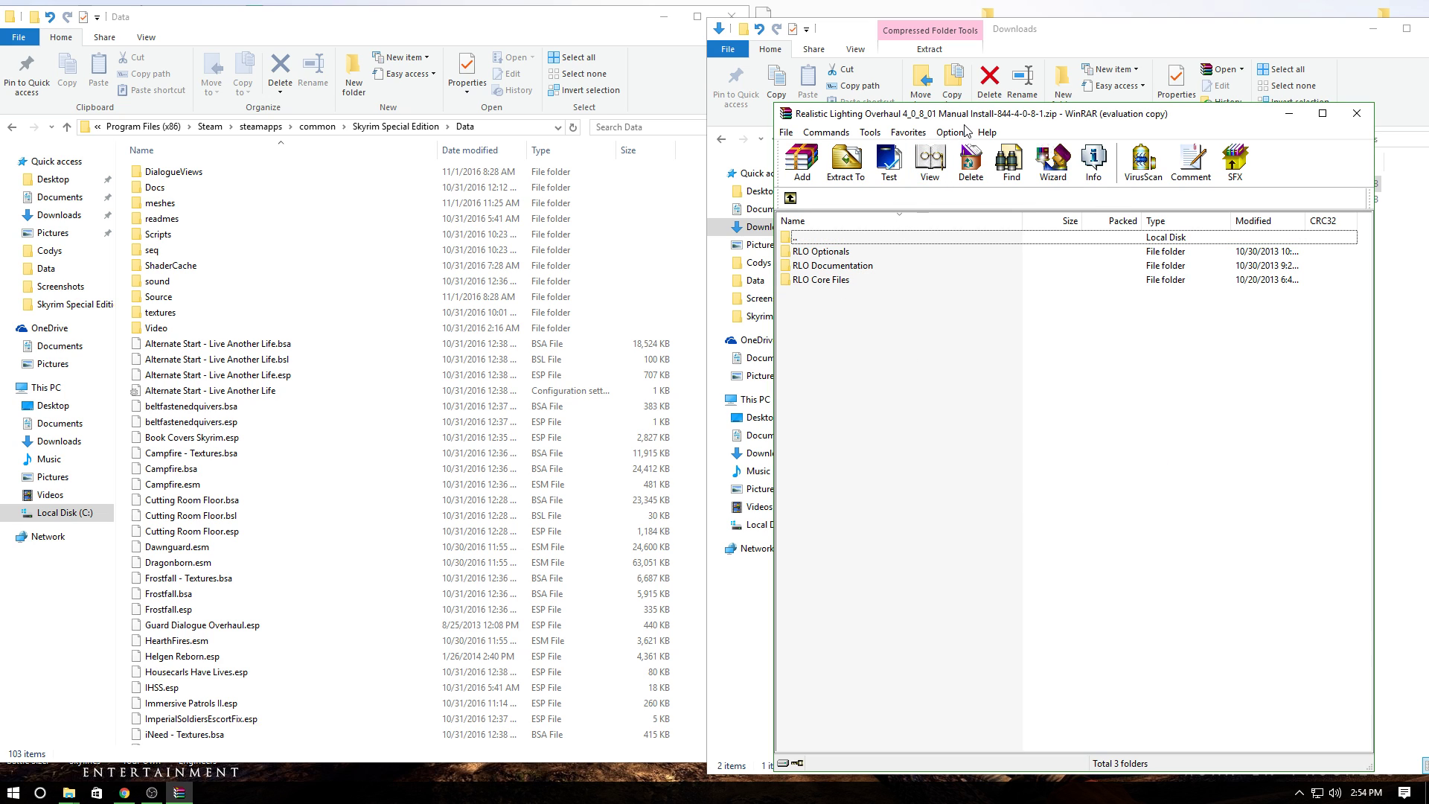
{"action": "double_click", "coordinate": [851, 280]}
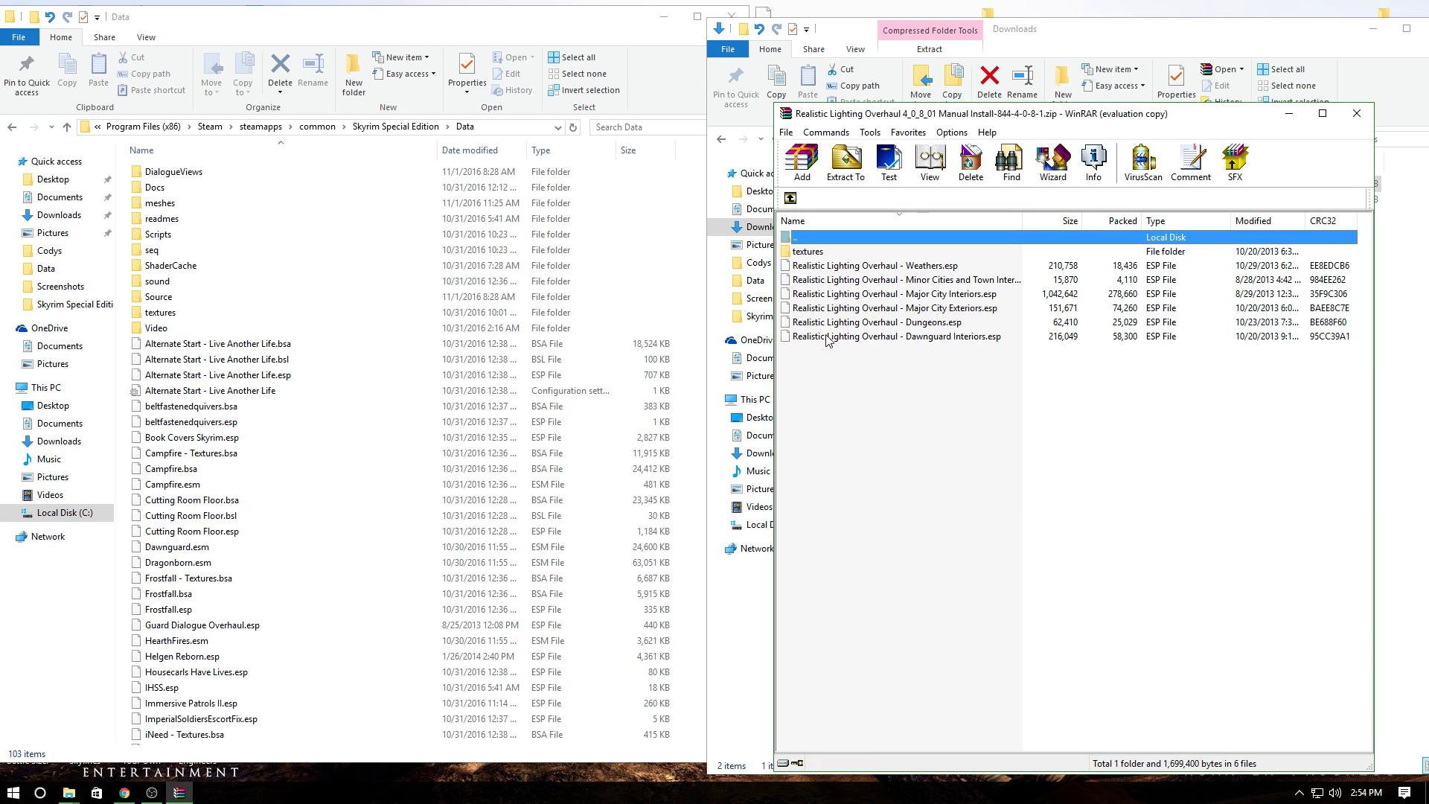
{"action": "left_click_drag", "start_coordinate": [834, 419], "coordinate": [679, 265]}
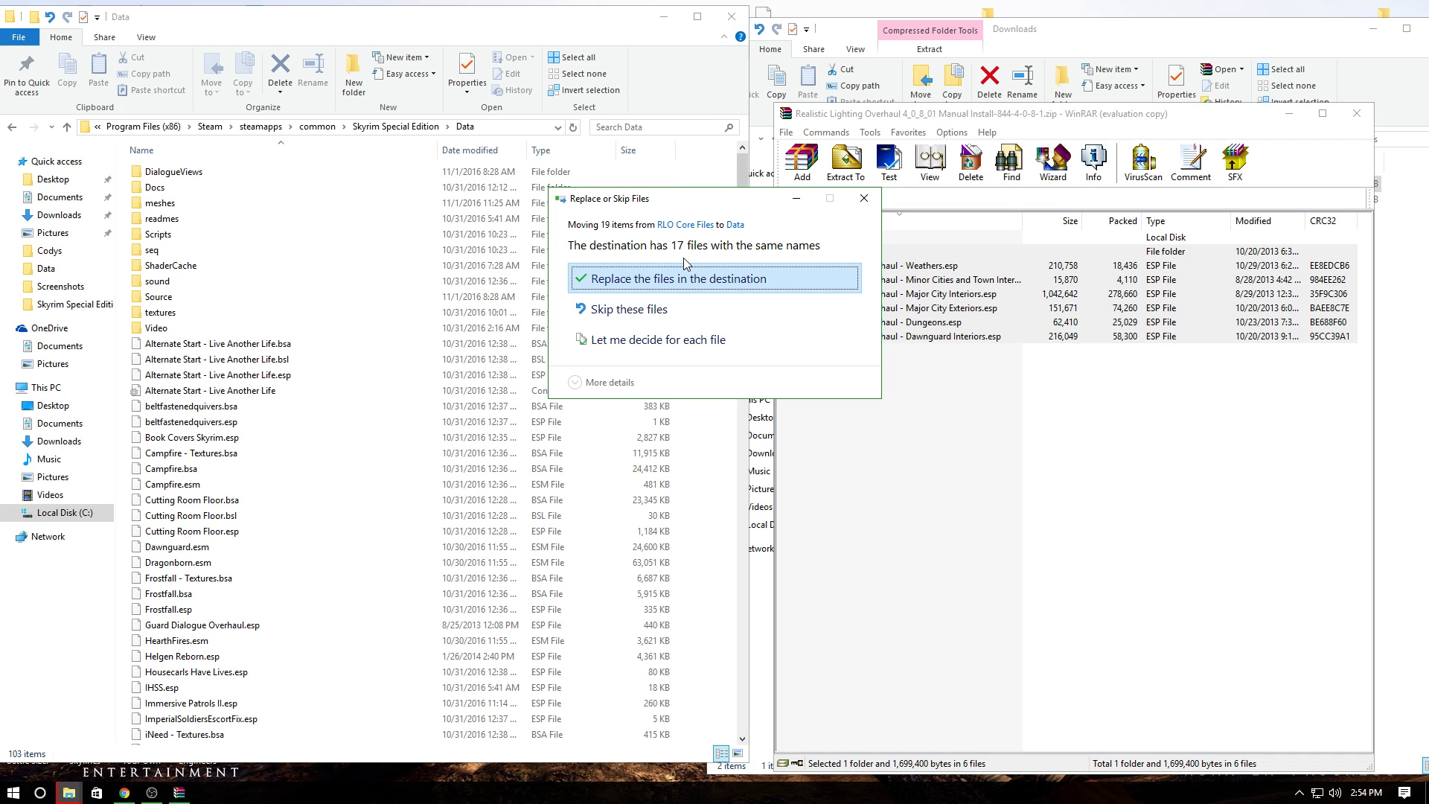
{"action": "left_click", "coordinate": [637, 287]}
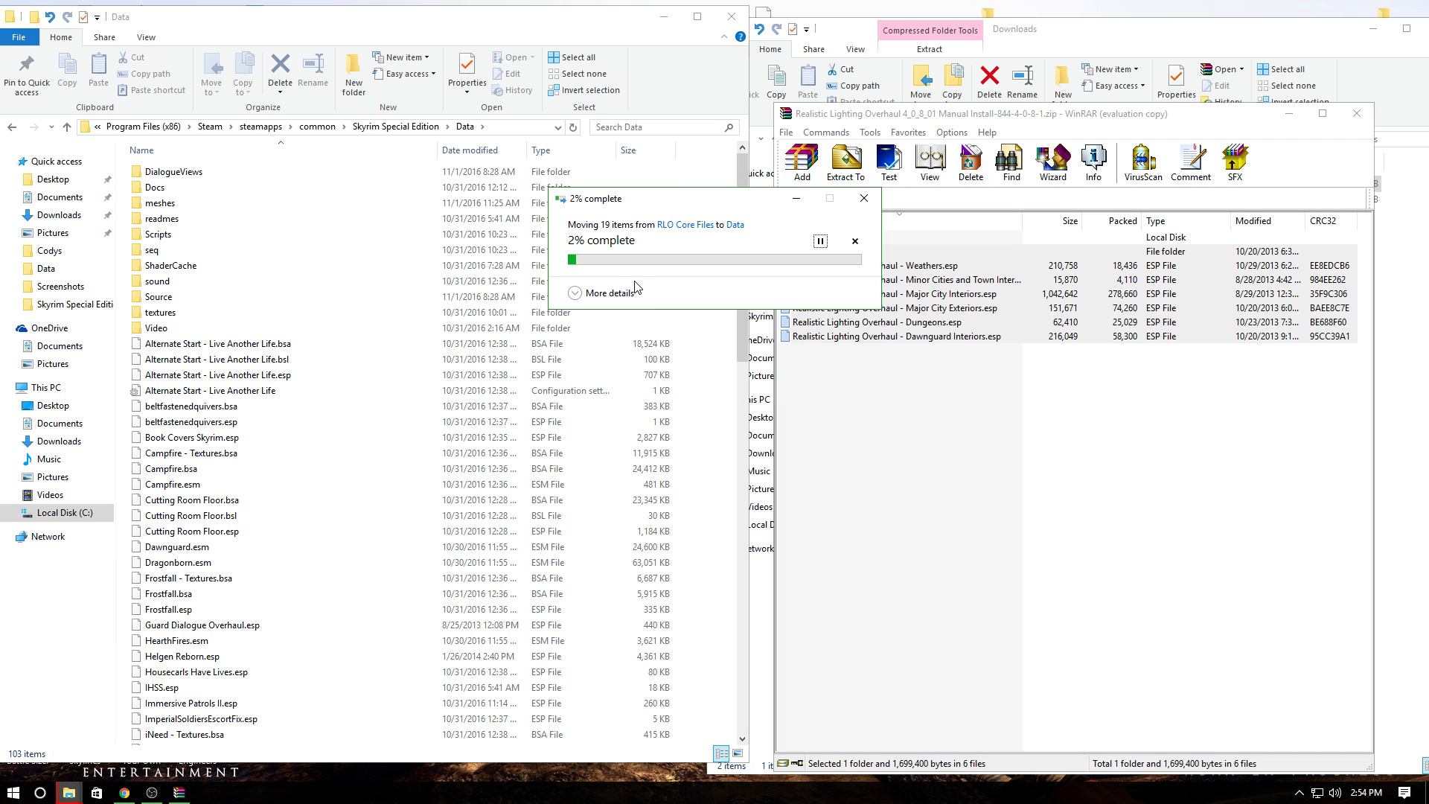
Extract the four ESP files from the archive's RLO Optionals folder into the Data folder, replacing the existing files
{"action": "left_click", "coordinate": [790, 198]}
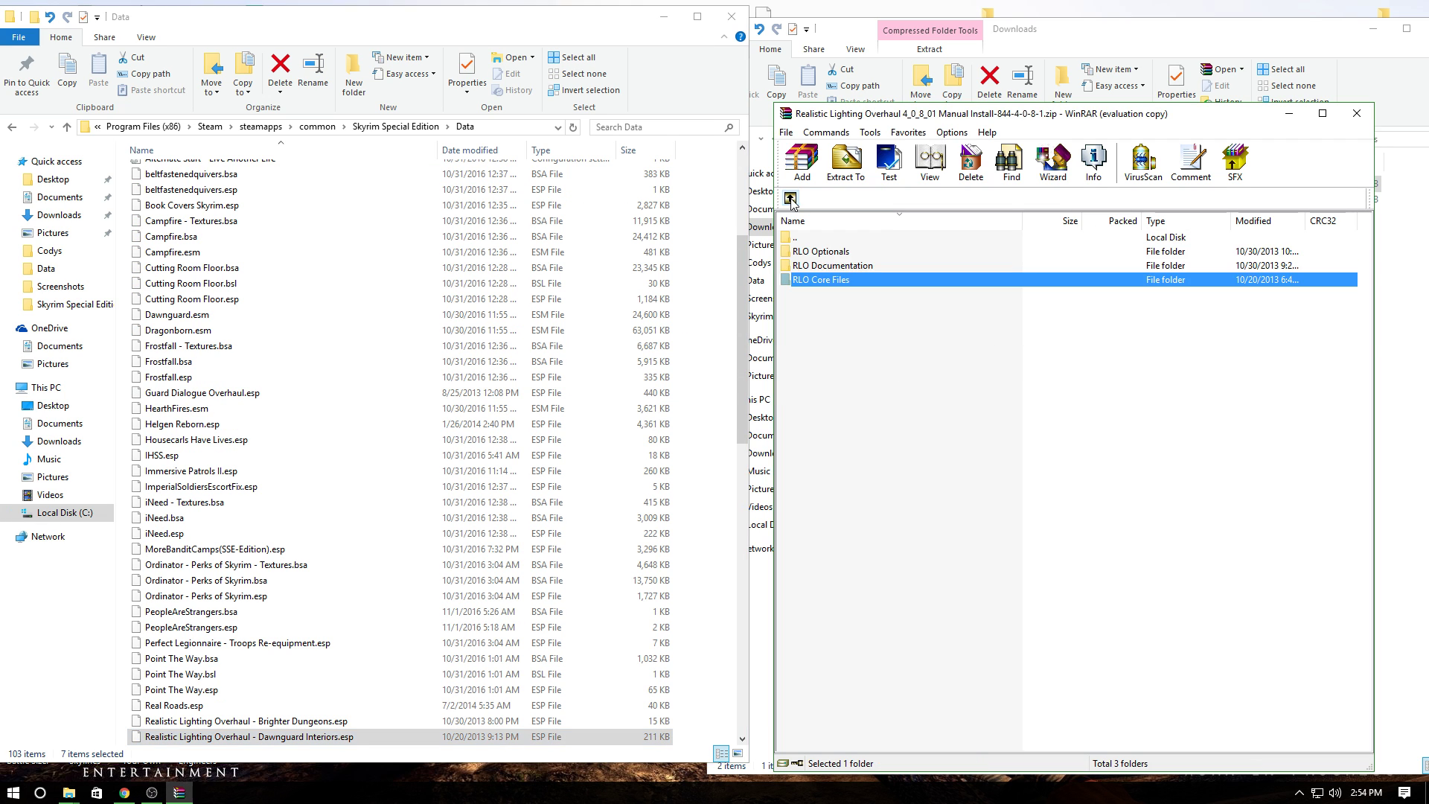
{"action": "left_click", "coordinate": [822, 266]}
{"action": "double_click", "coordinate": [820, 253]}
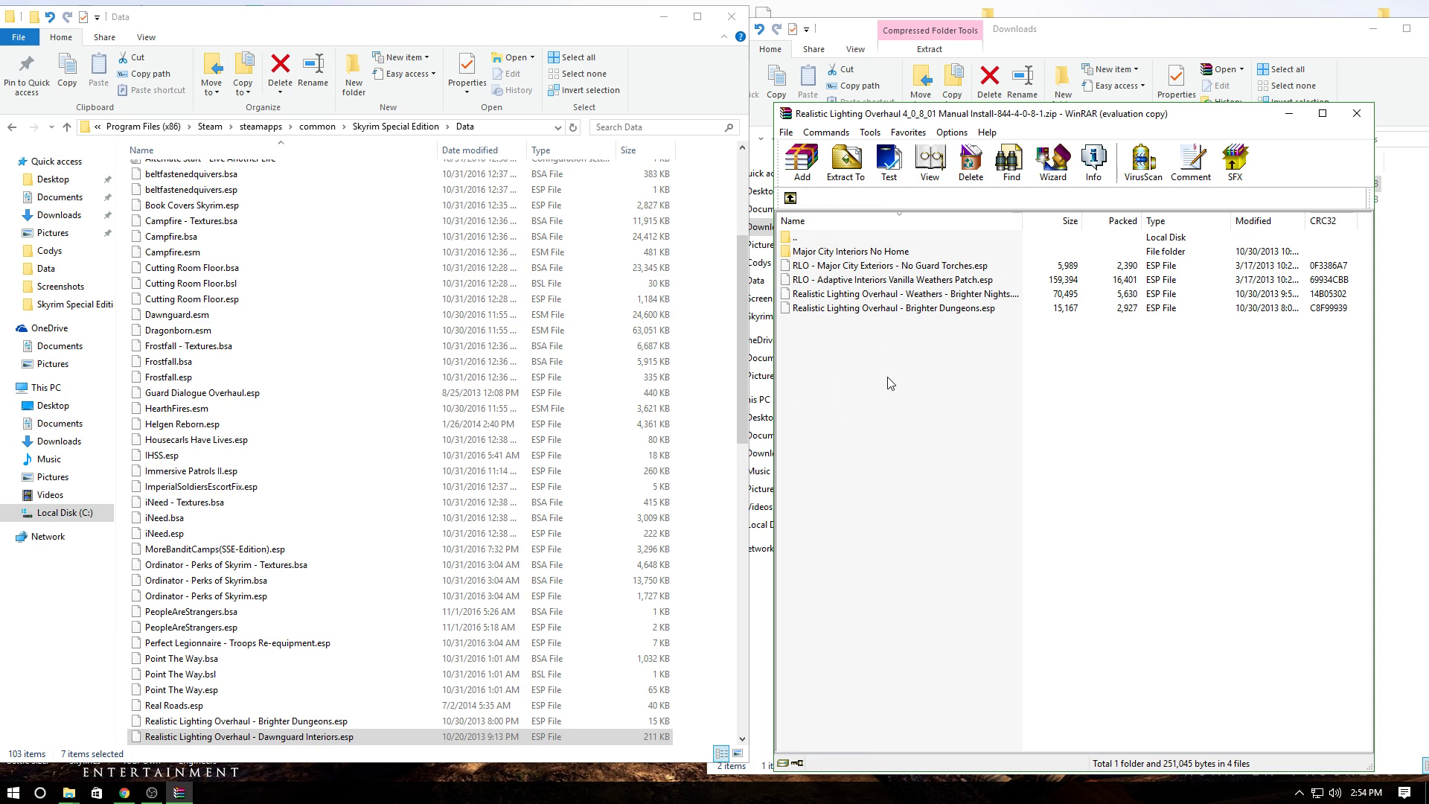
{"action": "left_click_drag", "start_coordinate": [849, 364], "coordinate": [723, 287]}
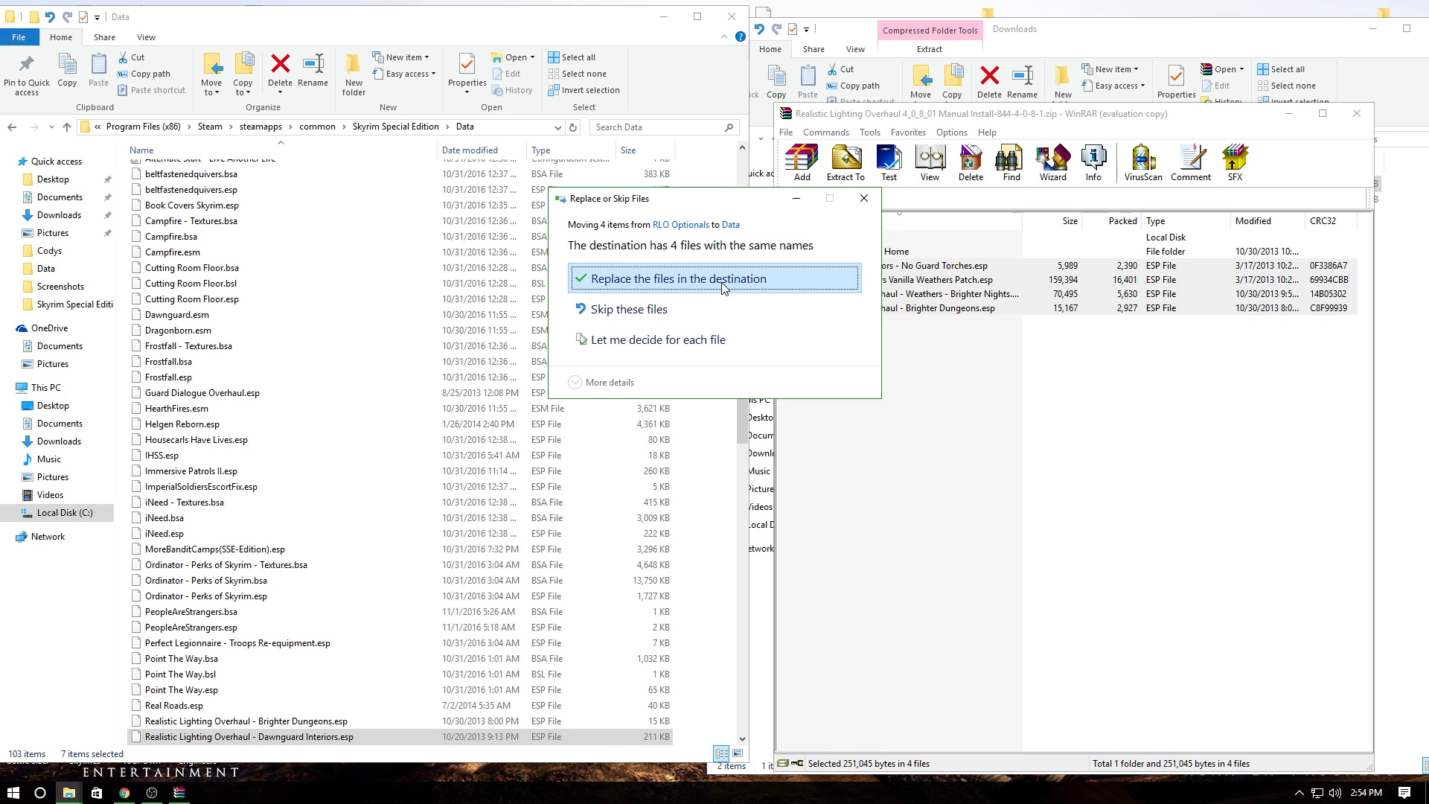
{"action": "left_click", "coordinate": [723, 287]}
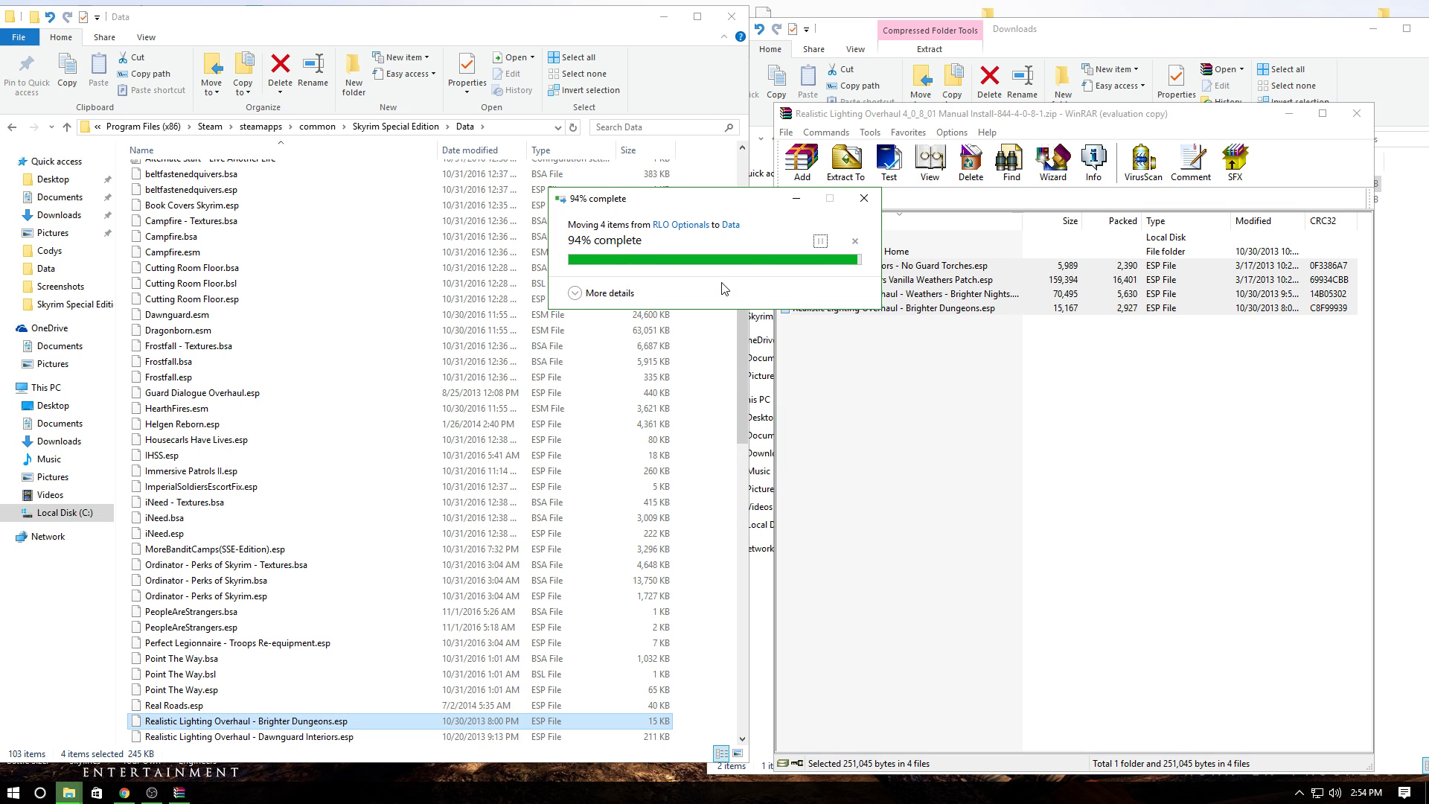
Check the readme and changelog files in the archive's RLO Documentation folder and close the archive
{"action": "left_click", "coordinate": [790, 198]}
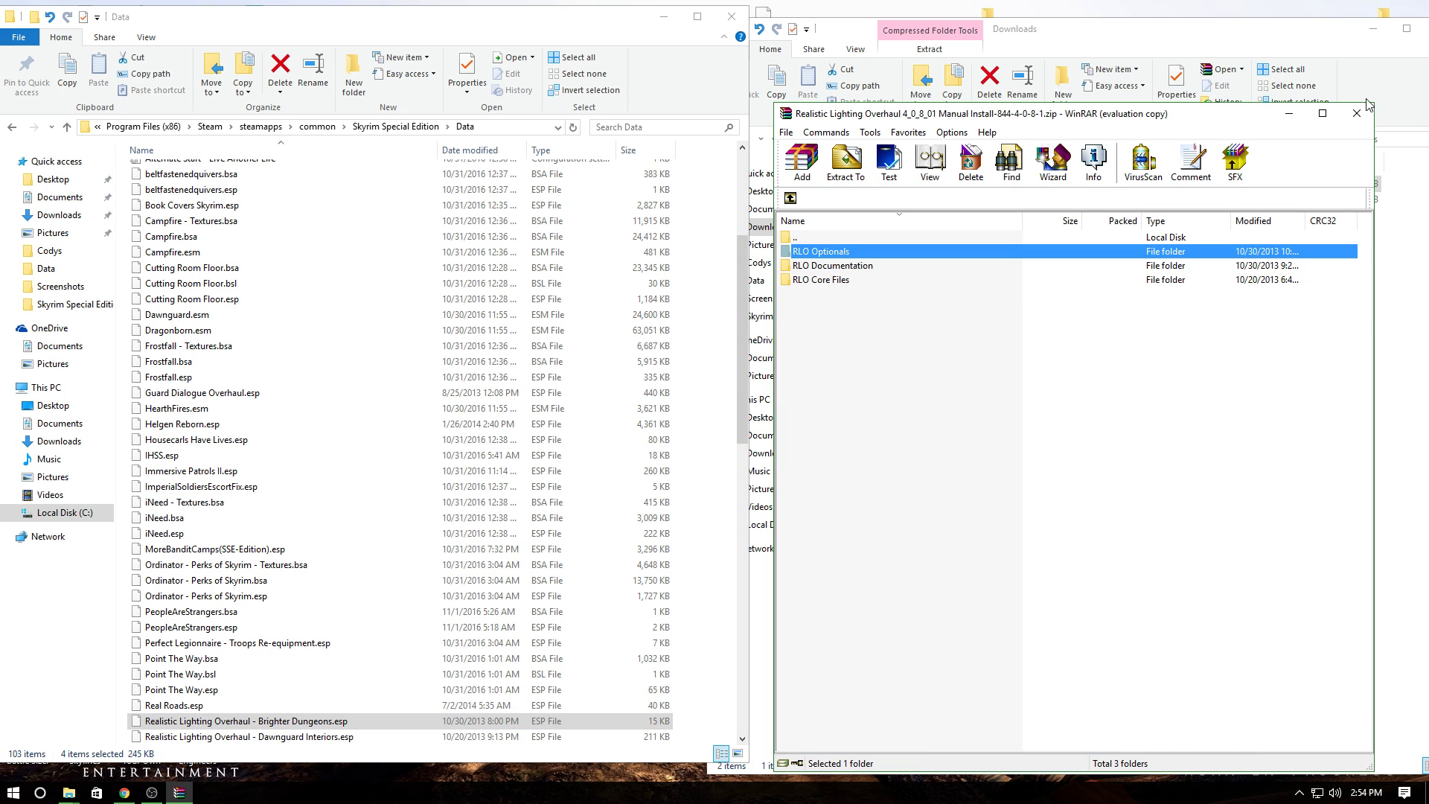
{"action": "double_click", "coordinate": [818, 265]}
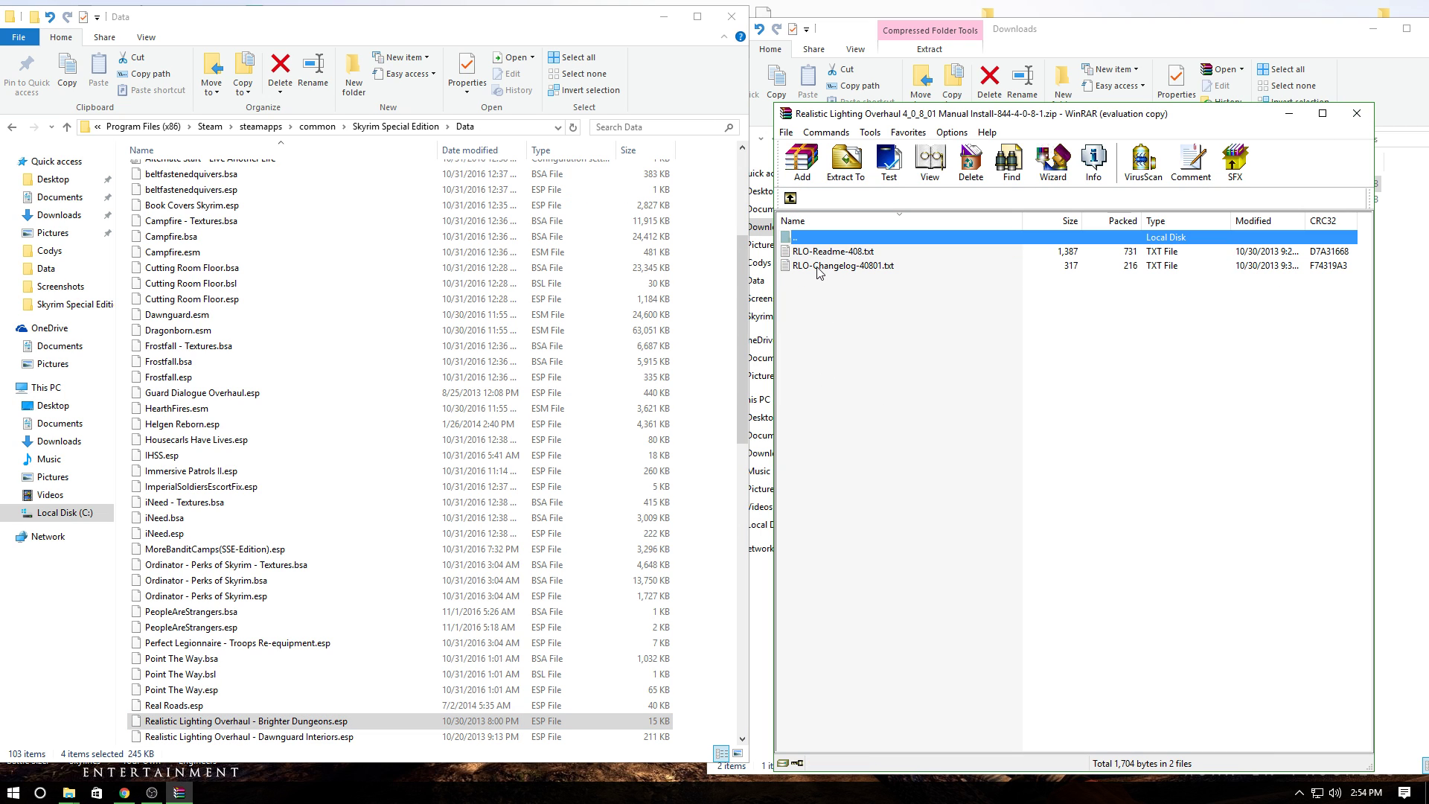
{"action": "left_click", "coordinate": [835, 253]}
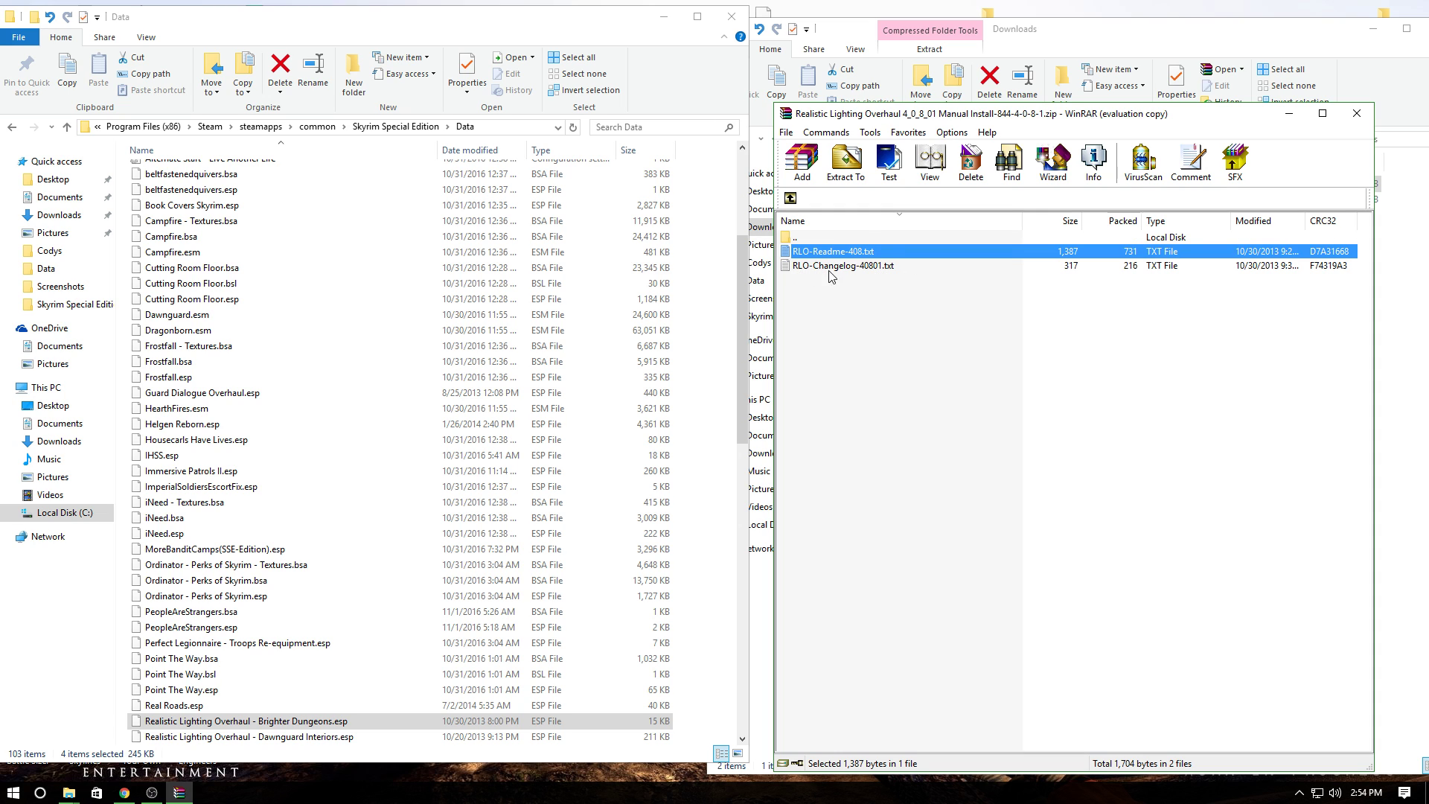
{"action": "left_click", "coordinate": [840, 268]}
{"action": "left_click", "coordinate": [1356, 113]}
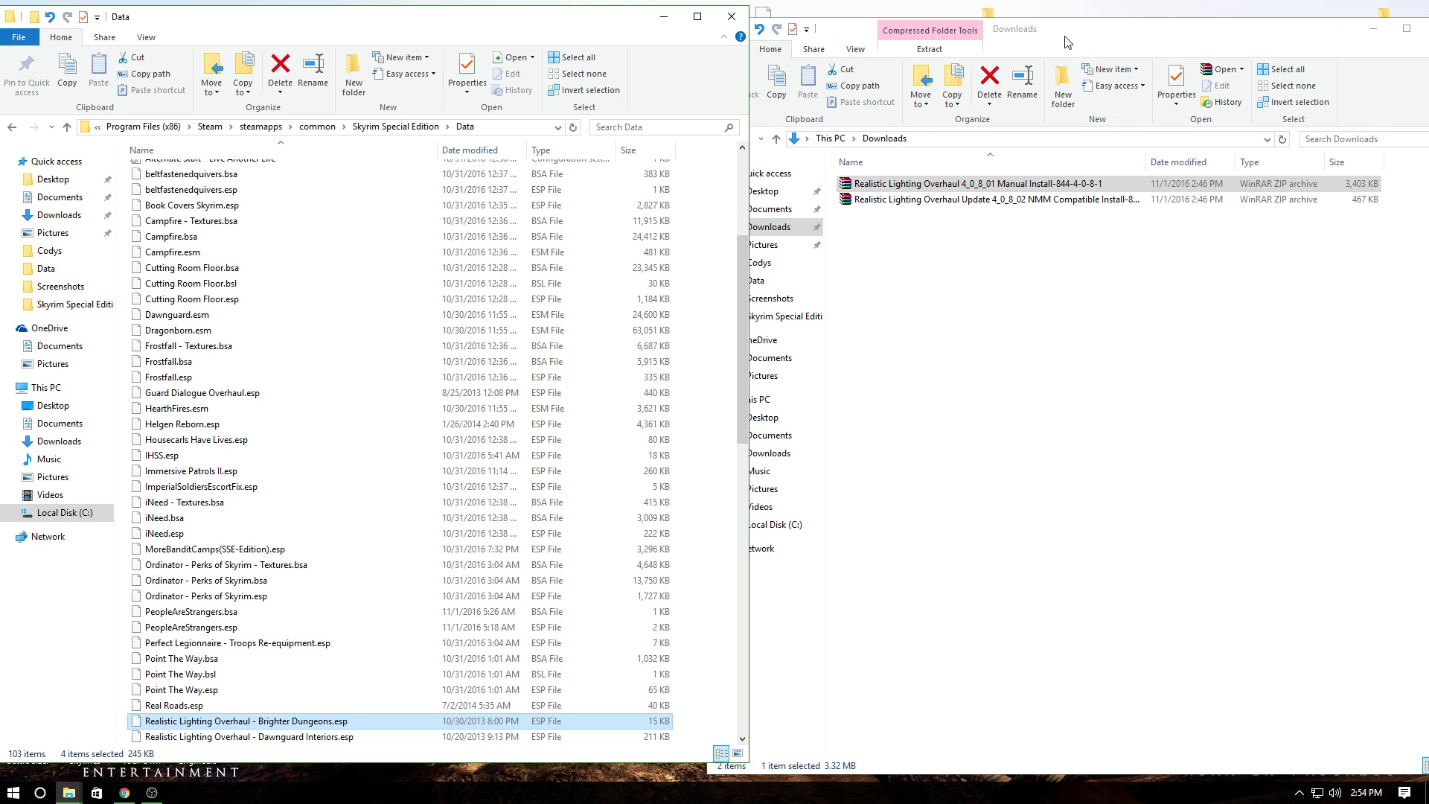
Extract the four ESP files from the Core folder of the Realistic Lighting Overhaul Update 4_0_8_02 archive into Data, replacing the existing files
{"action": "left_click", "coordinate": [995, 201]}
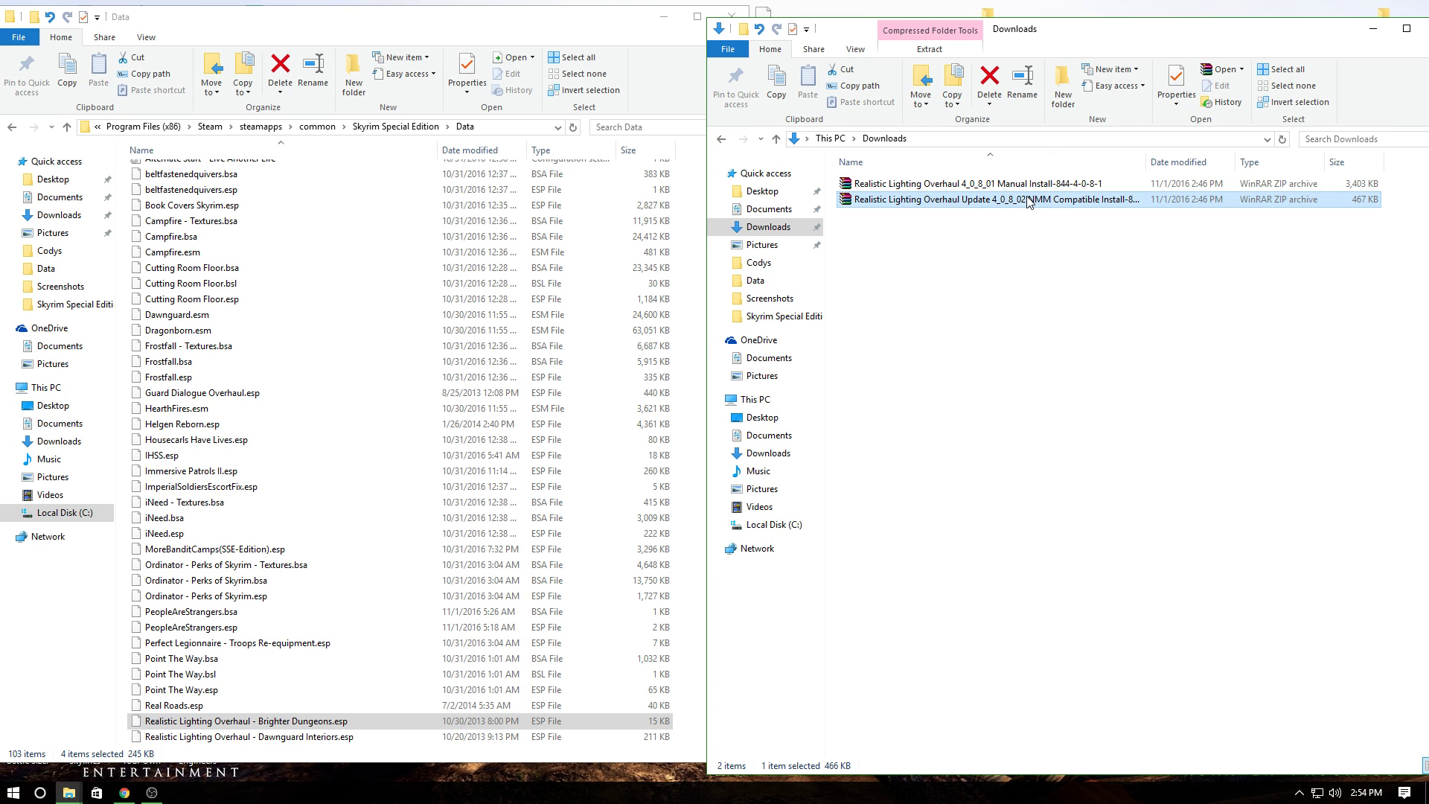
{"action": "double_click", "coordinate": [1029, 202]}
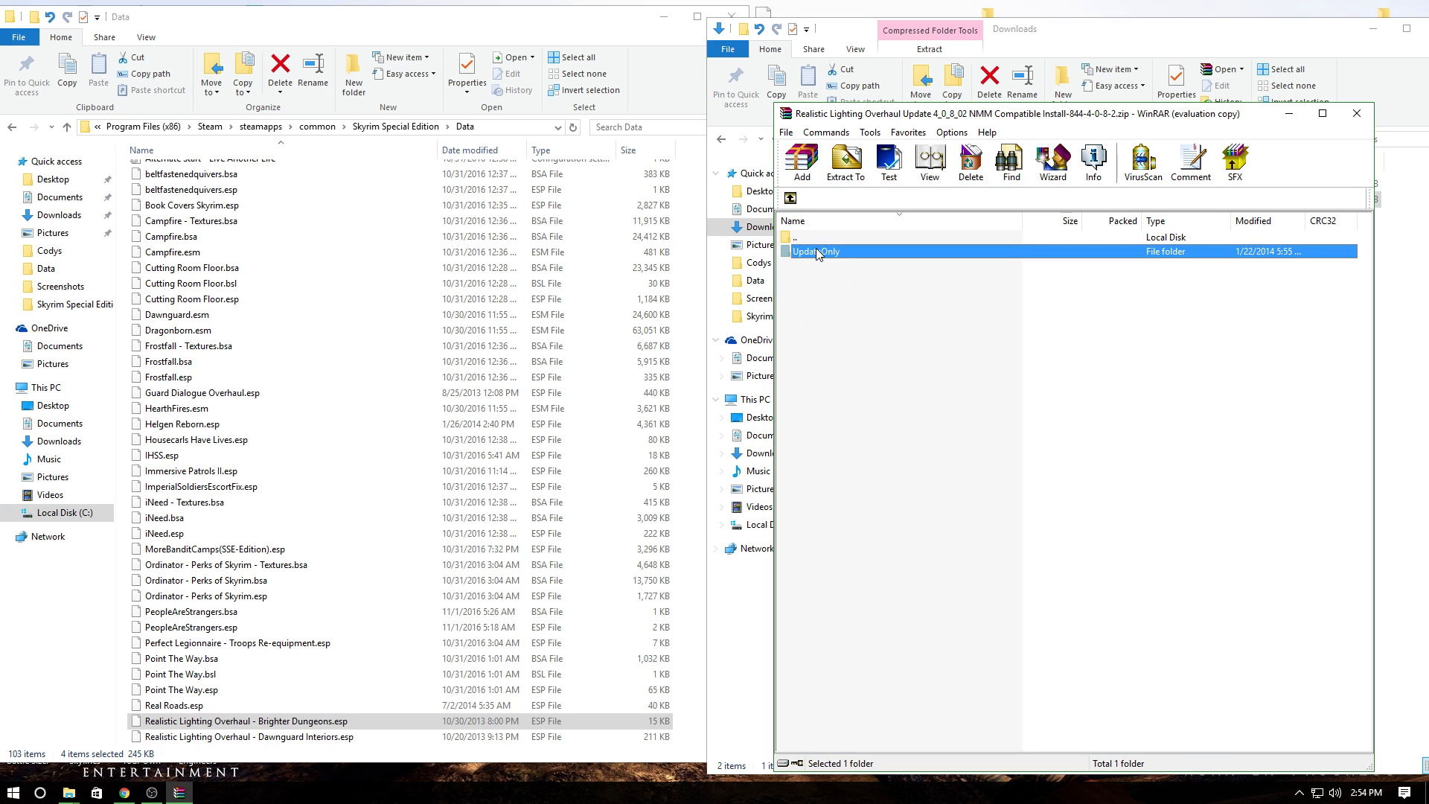
{"action": "key", "text": "Escape"}
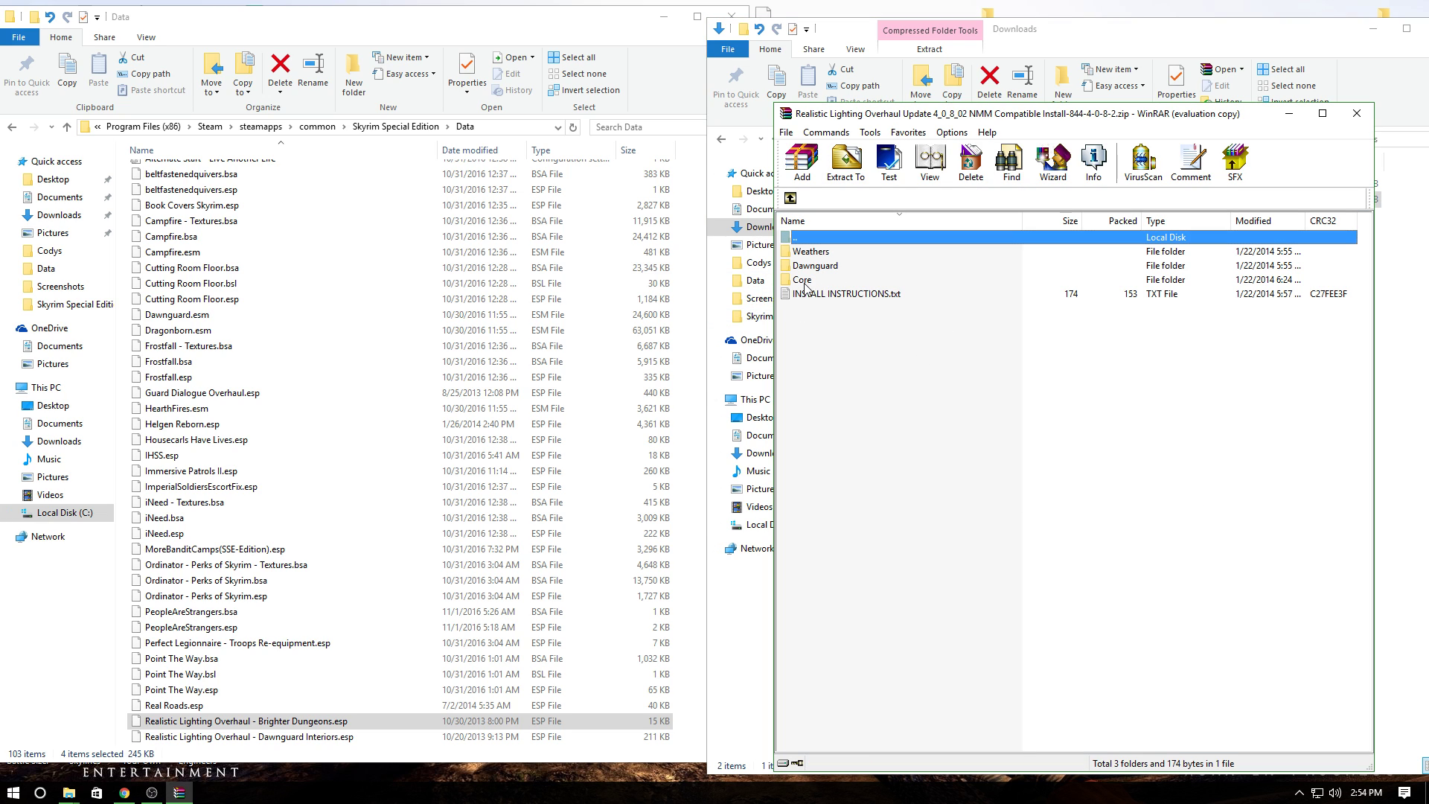
{"action": "double_click", "coordinate": [804, 286]}
{"action": "left_click_drag", "start_coordinate": [885, 382], "coordinate": [849, 256]}
{"action": "left_click_drag", "start_coordinate": [693, 260], "coordinate": [696, 262]}
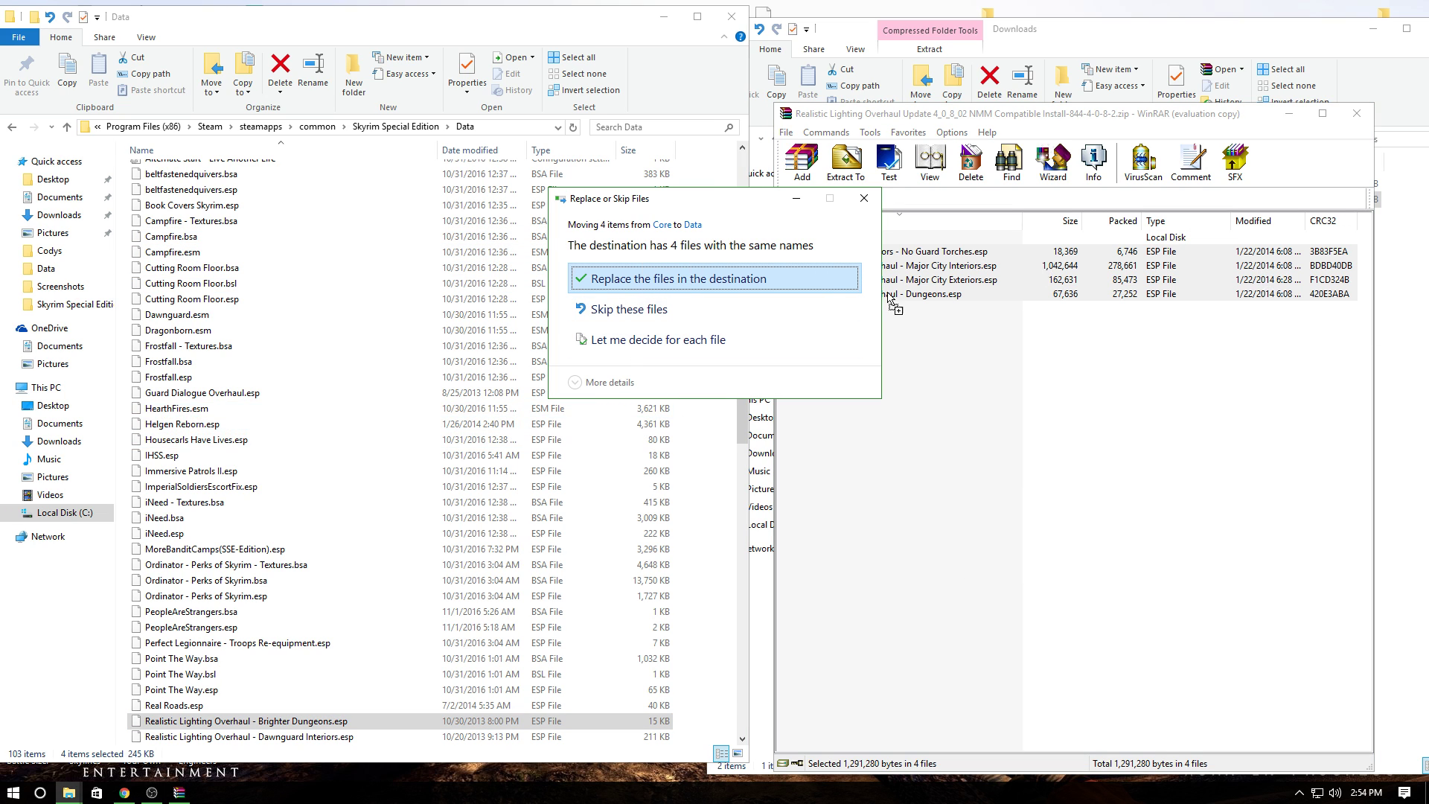
{"action": "left_click", "coordinate": [679, 280]}
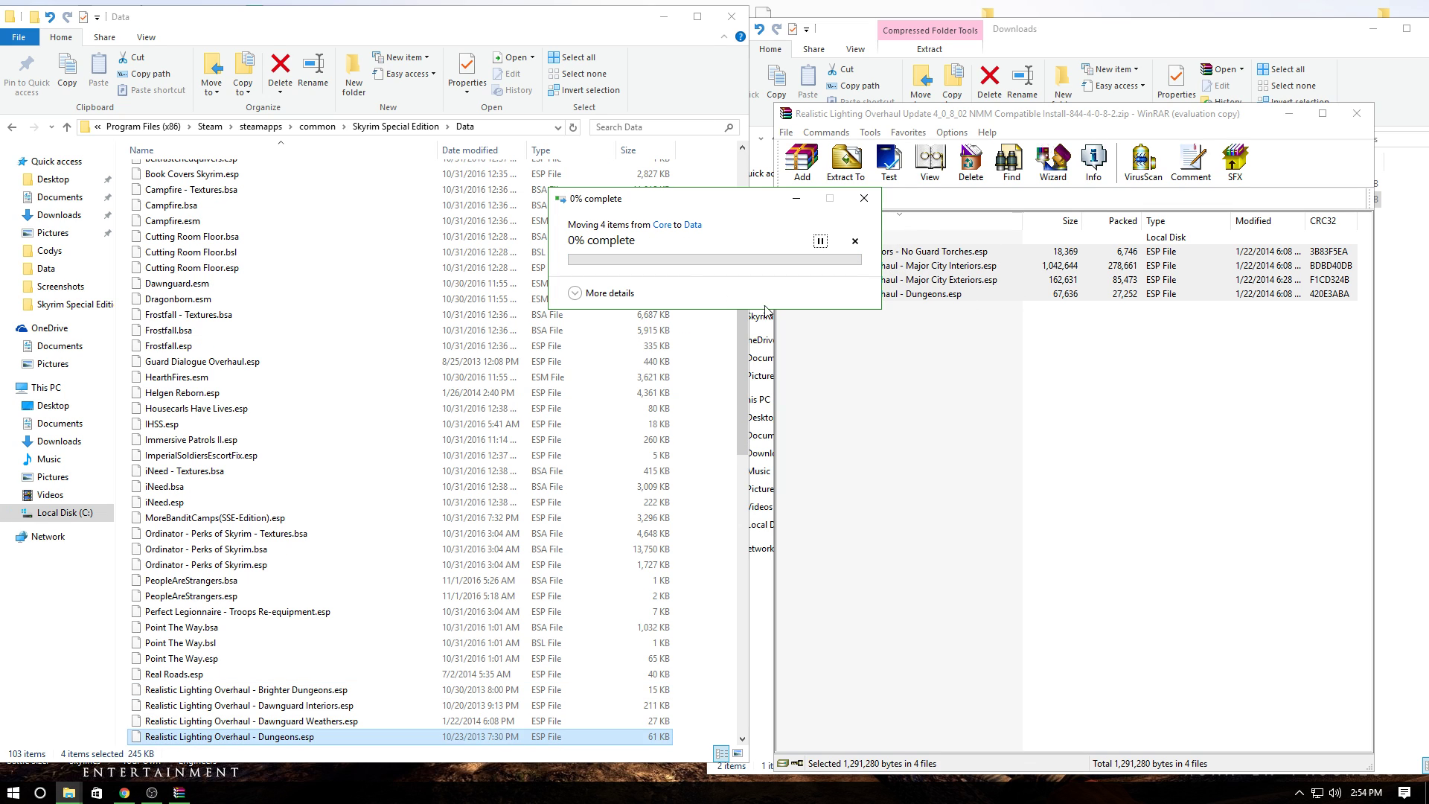
Extract both ESP files from the update archive's Dawnguard folder into the Data folder, replacing the existing files
{"action": "left_click", "coordinate": [930, 369]}
{"action": "left_click", "coordinate": [790, 198]}
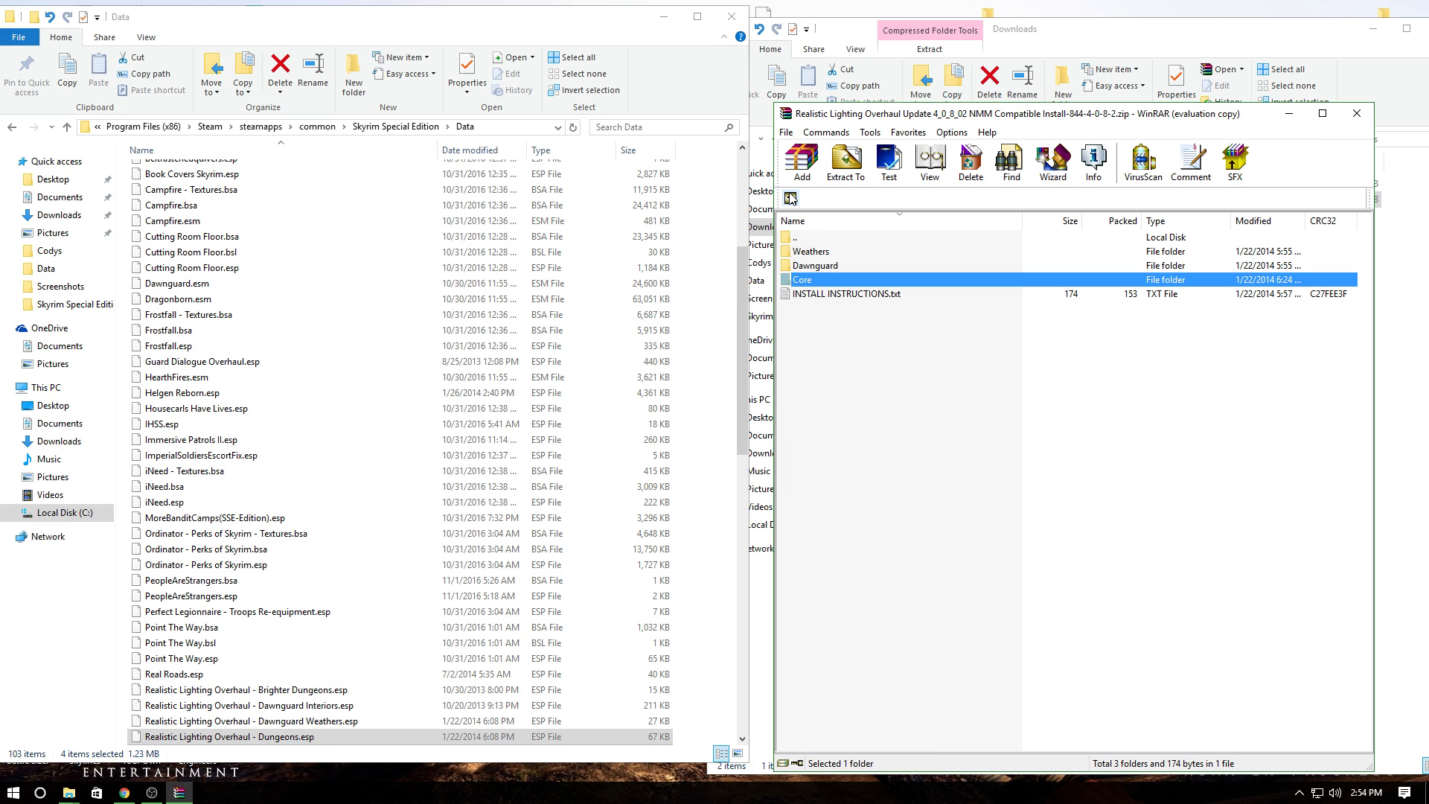
{"action": "double_click", "coordinate": [816, 266]}
{"action": "left_click_drag", "start_coordinate": [841, 311], "coordinate": [700, 257]}
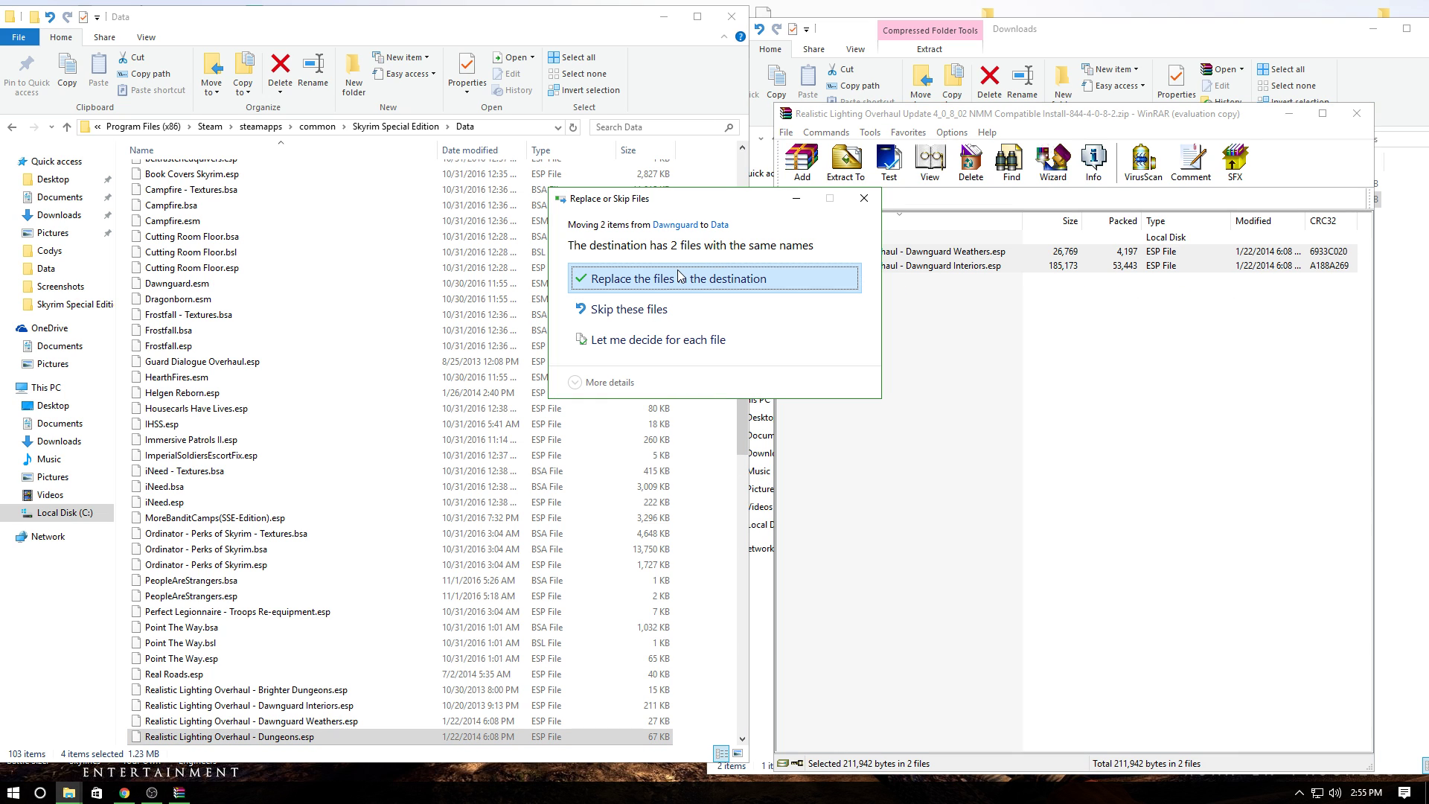
{"action": "left_click", "coordinate": [681, 279]}
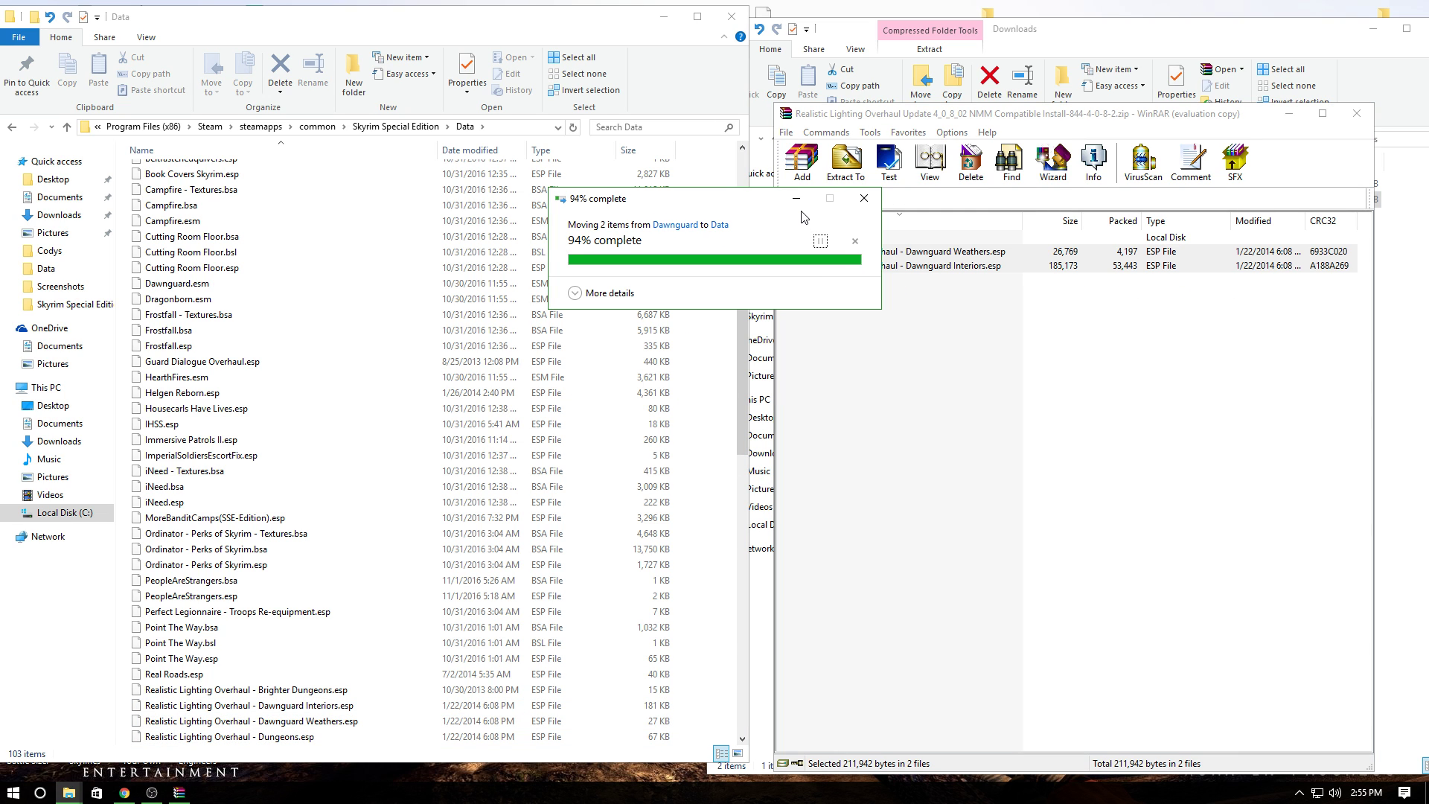
Extract Realistic Lighting Overhaul - Weathers.esp from the update archive's Weathers folder into the Data folder, replacing the existing file
{"action": "left_click", "coordinate": [790, 199]}
{"action": "double_click", "coordinate": [819, 253]}
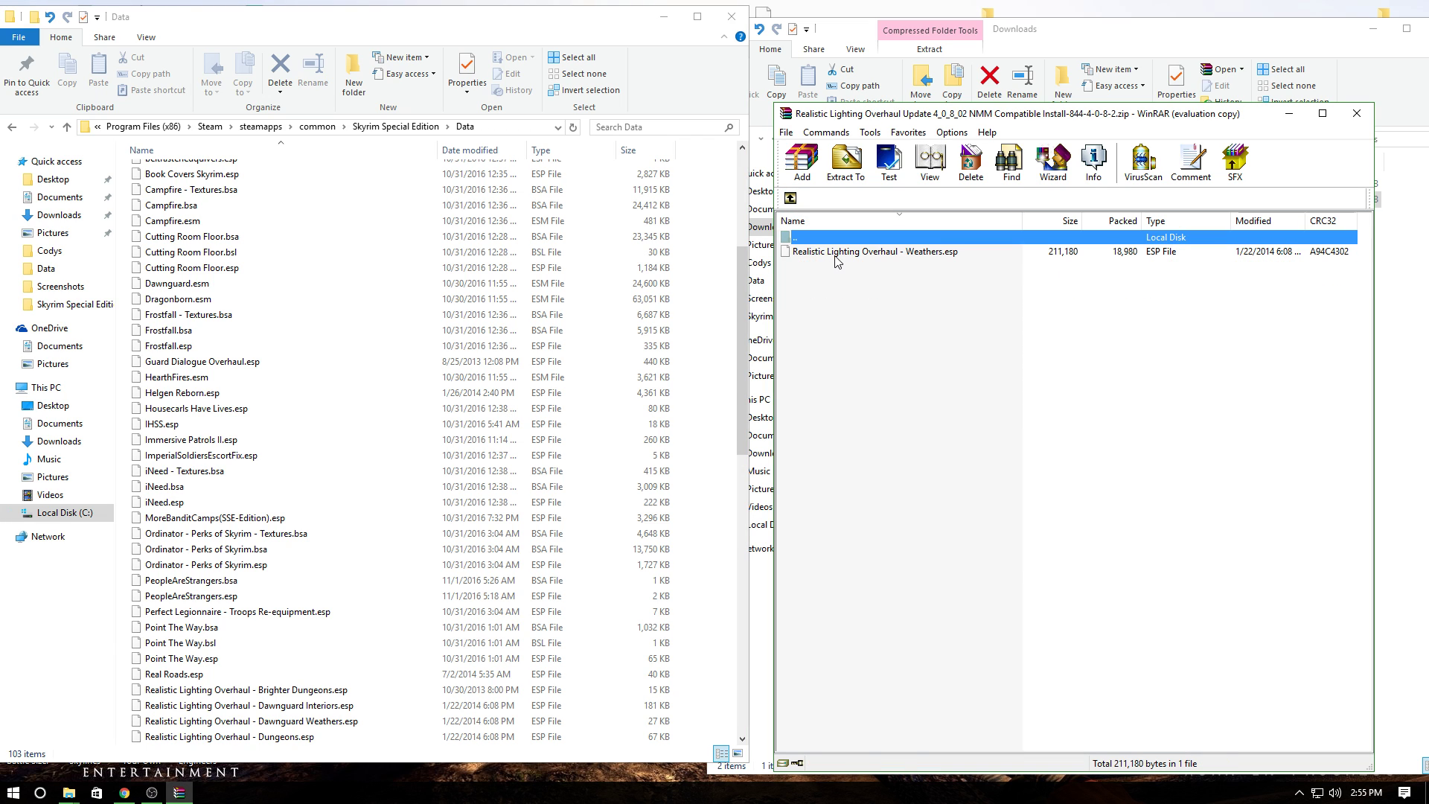
{"action": "left_click_drag", "start_coordinate": [837, 256], "coordinate": [714, 257]}
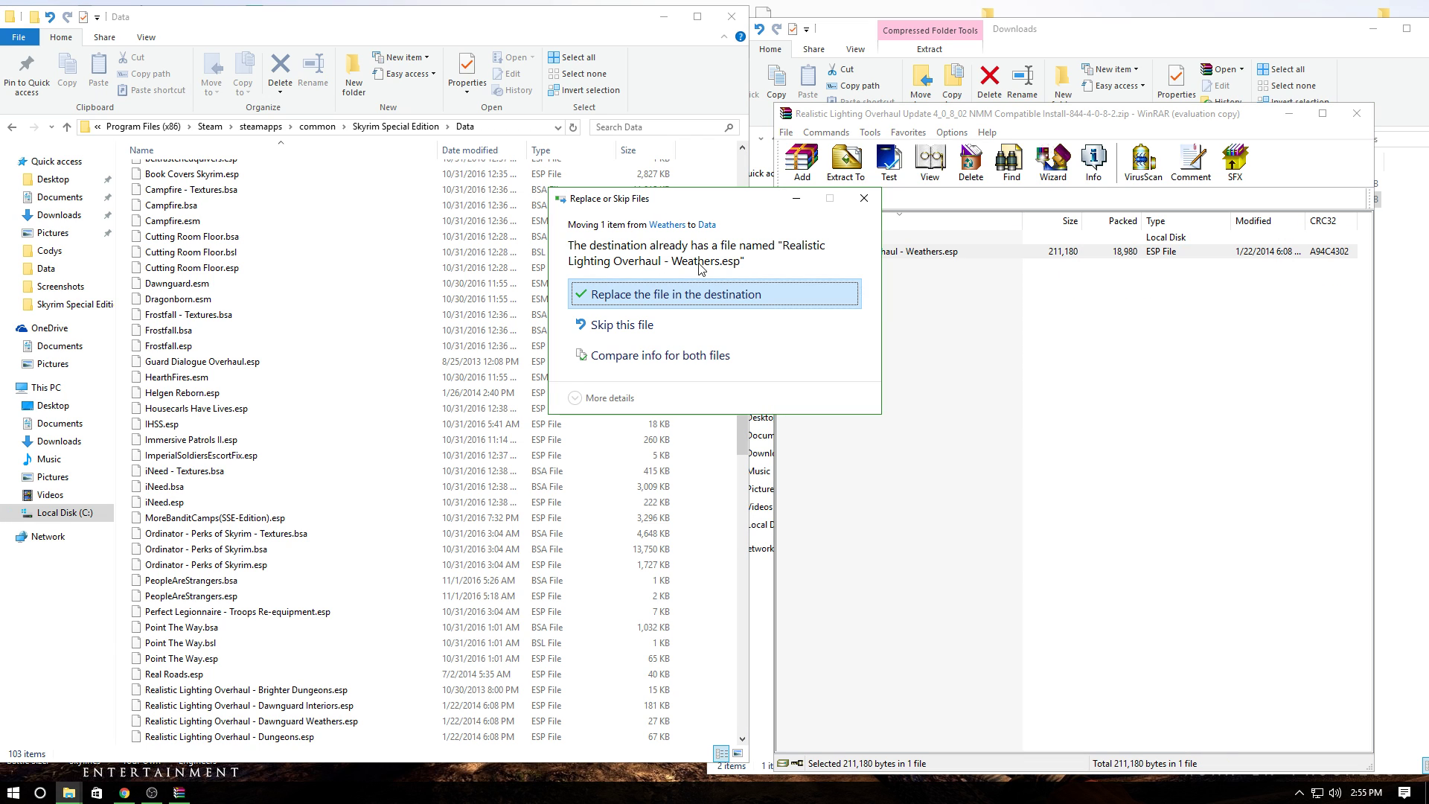
{"action": "left_click", "coordinate": [681, 295]}
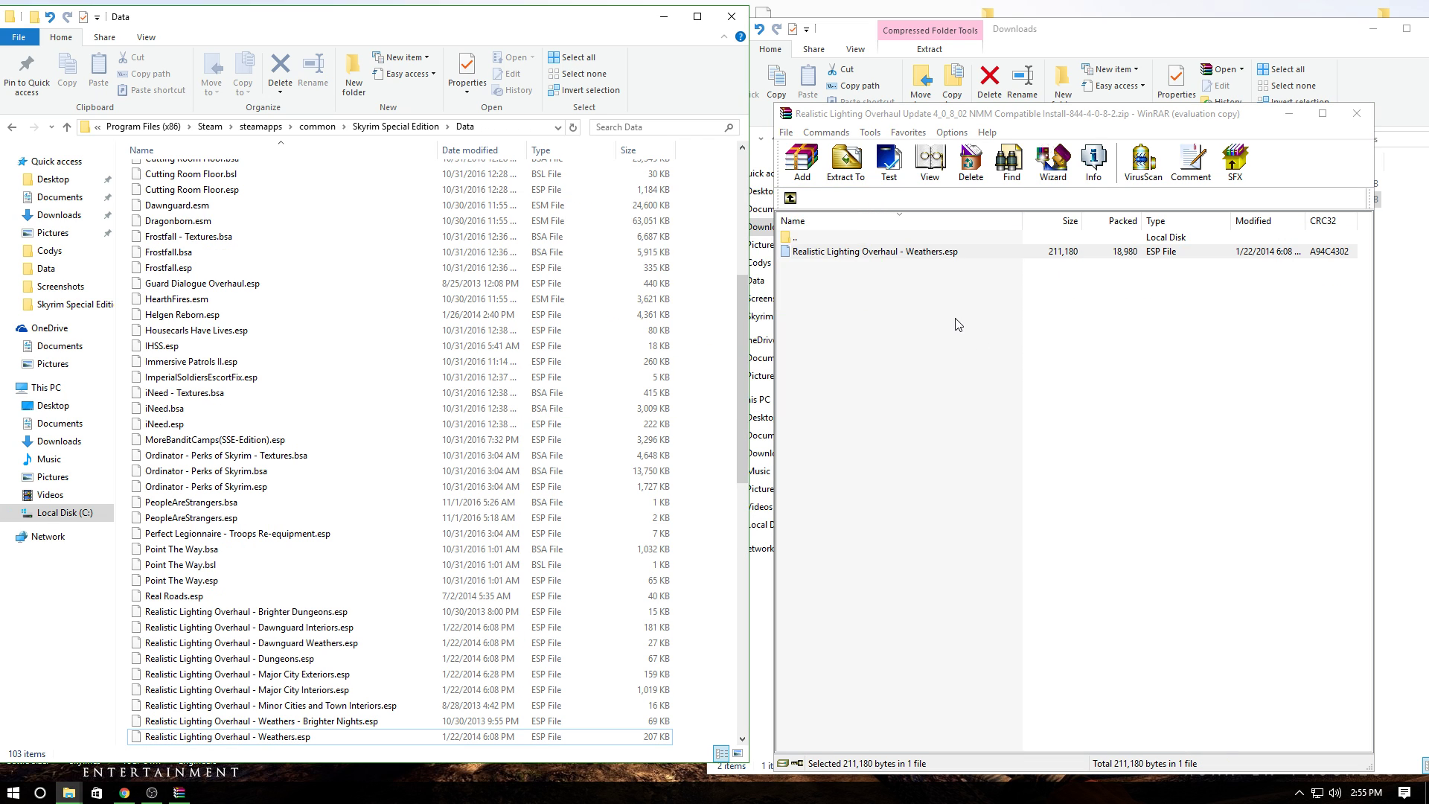
Close the update archive and both the Data and Downloads folder windows
{"action": "left_click", "coordinate": [1356, 113]}
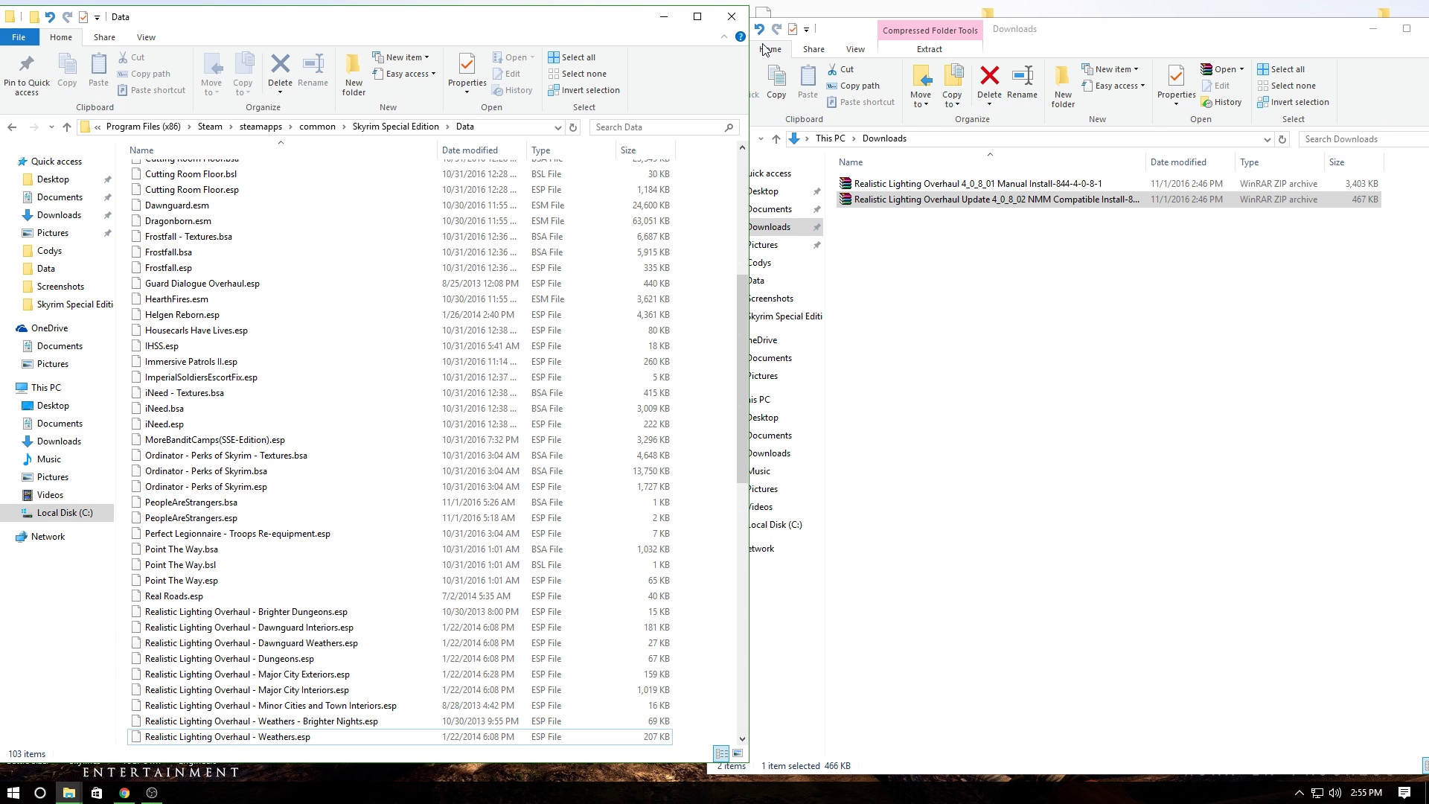
{"action": "left_click", "coordinate": [733, 18]}
{"action": "left_click_drag", "start_coordinate": [1157, 41], "coordinate": [854, 53]}
{"action": "left_click", "coordinate": [1103, 41]}
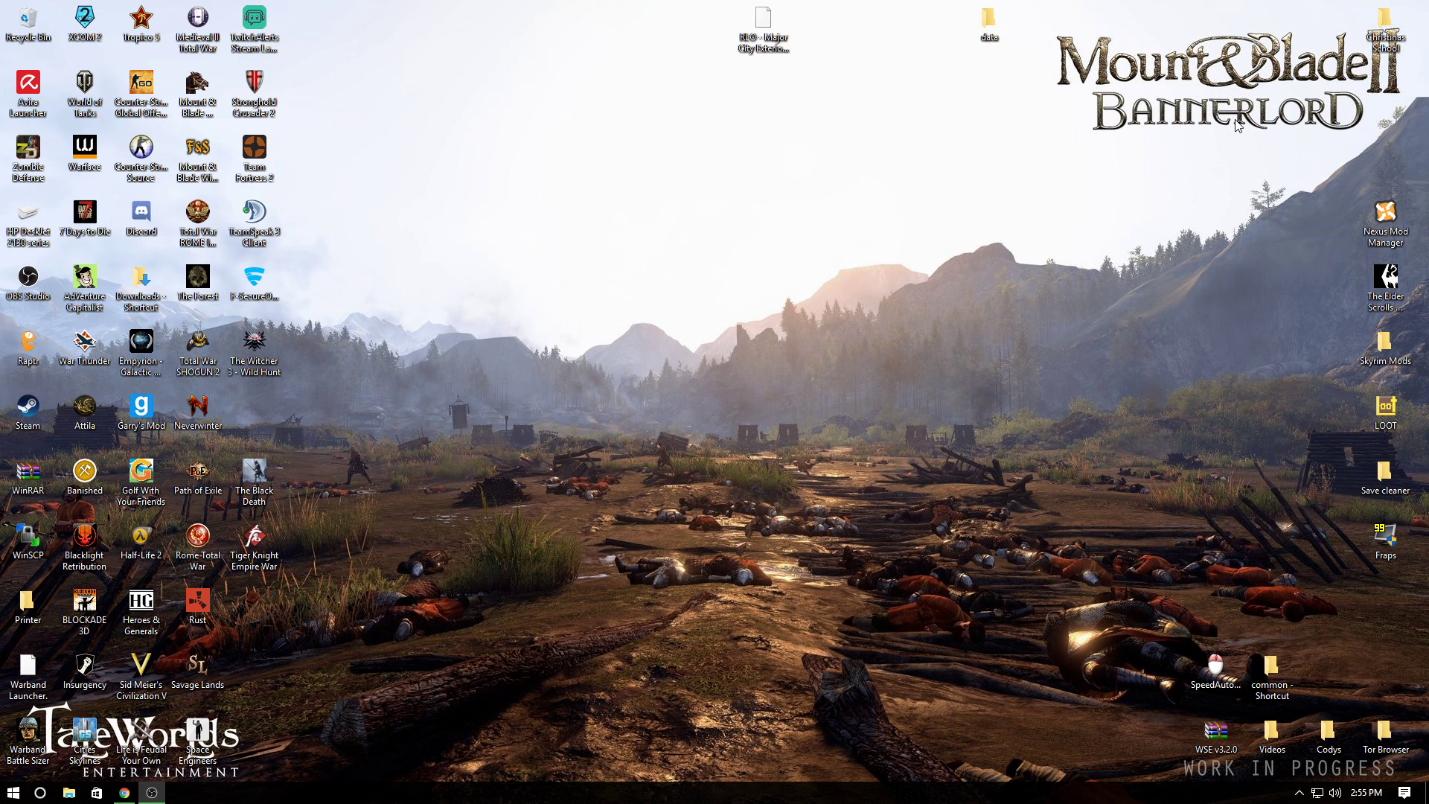
Open Nexus Mod Manager and examine the Realistic Lighting Overhaul and RLO plugins in the load order, widening the list to show their full names
{"action": "double_click", "coordinate": [1385, 217]}
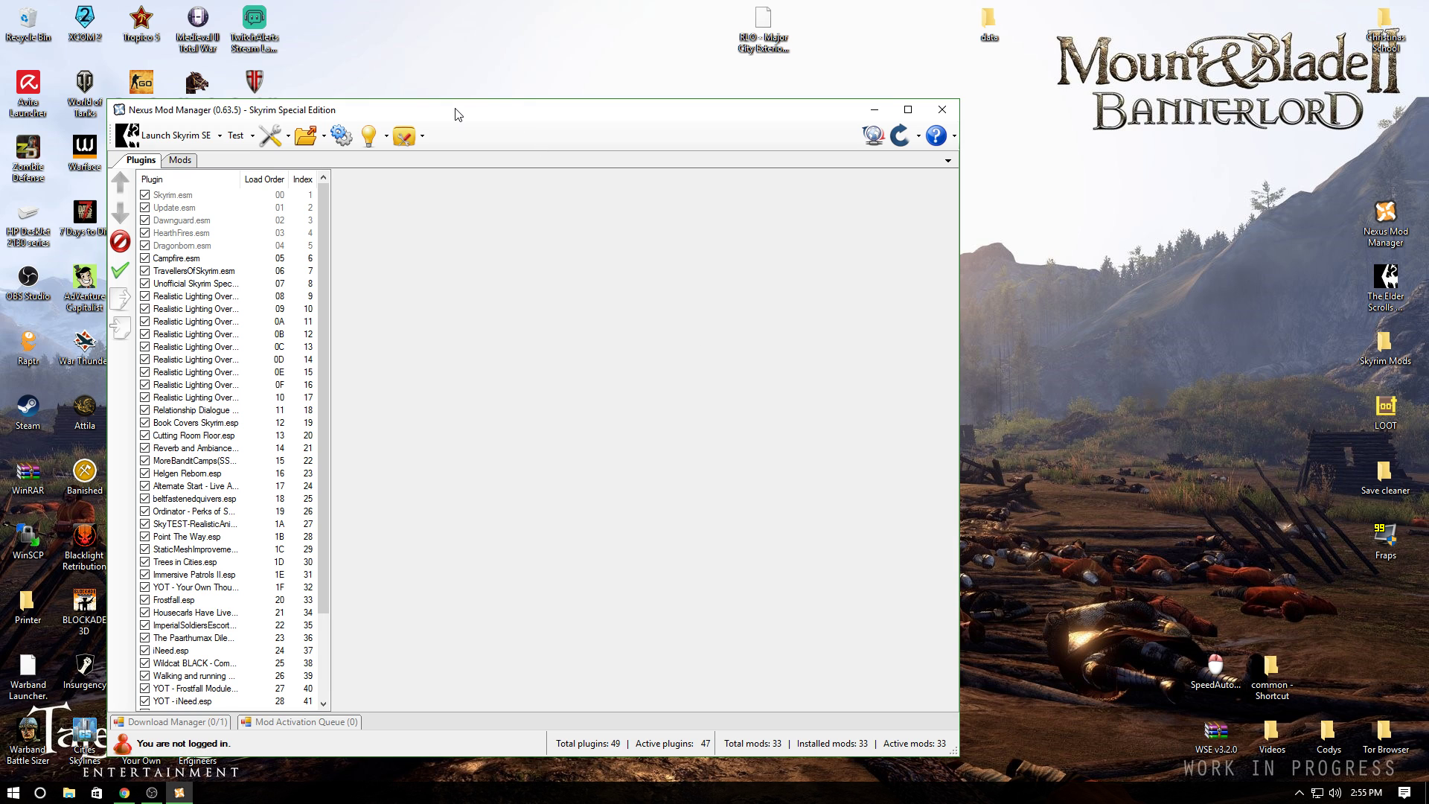
{"action": "left_click_drag", "start_coordinate": [458, 114], "coordinate": [1012, 93]}
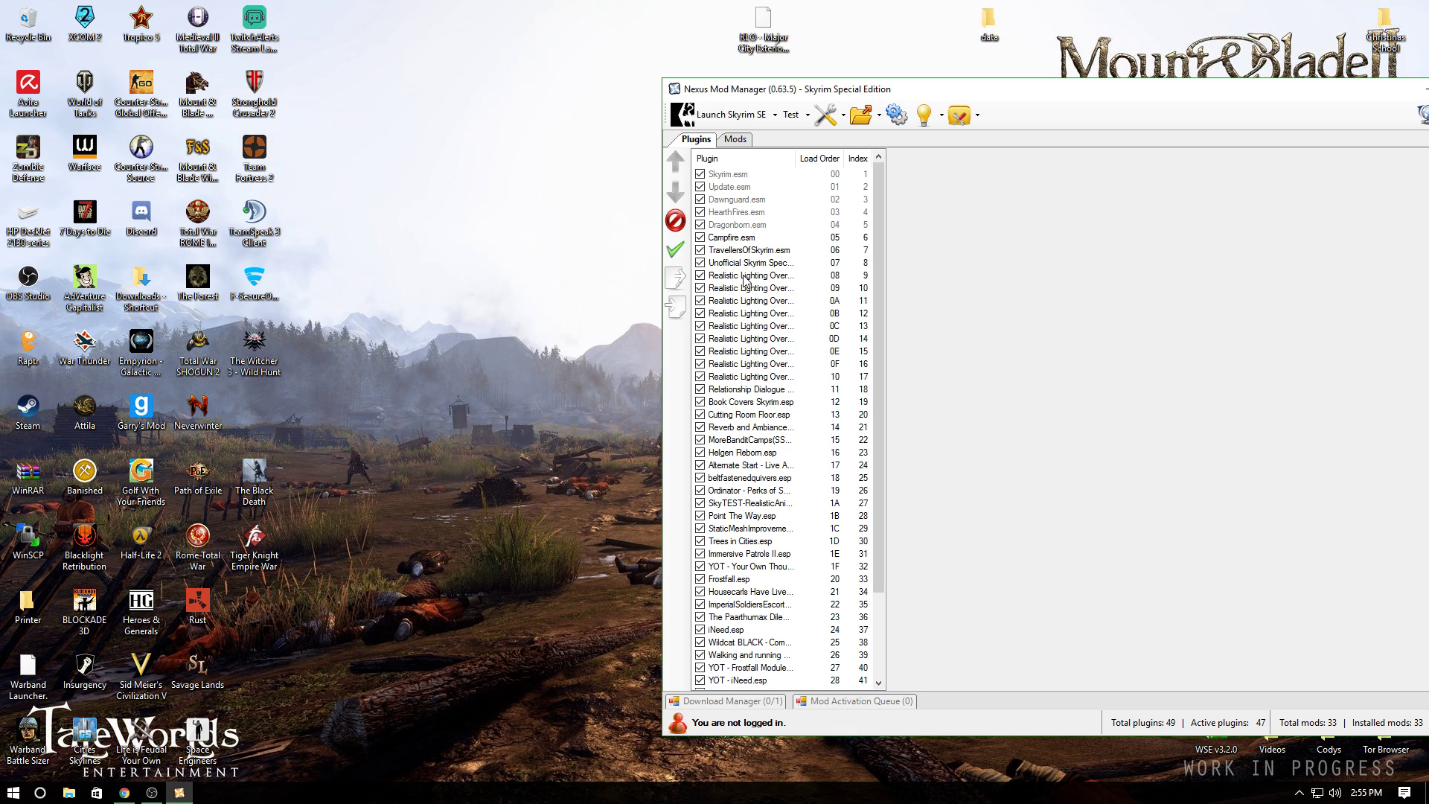
{"action": "left_click_drag", "start_coordinate": [887, 156], "coordinate": [997, 156]}
{"action": "scroll", "coordinate": [771, 593], "scroll_direction": "down", "scroll_amount": 3}
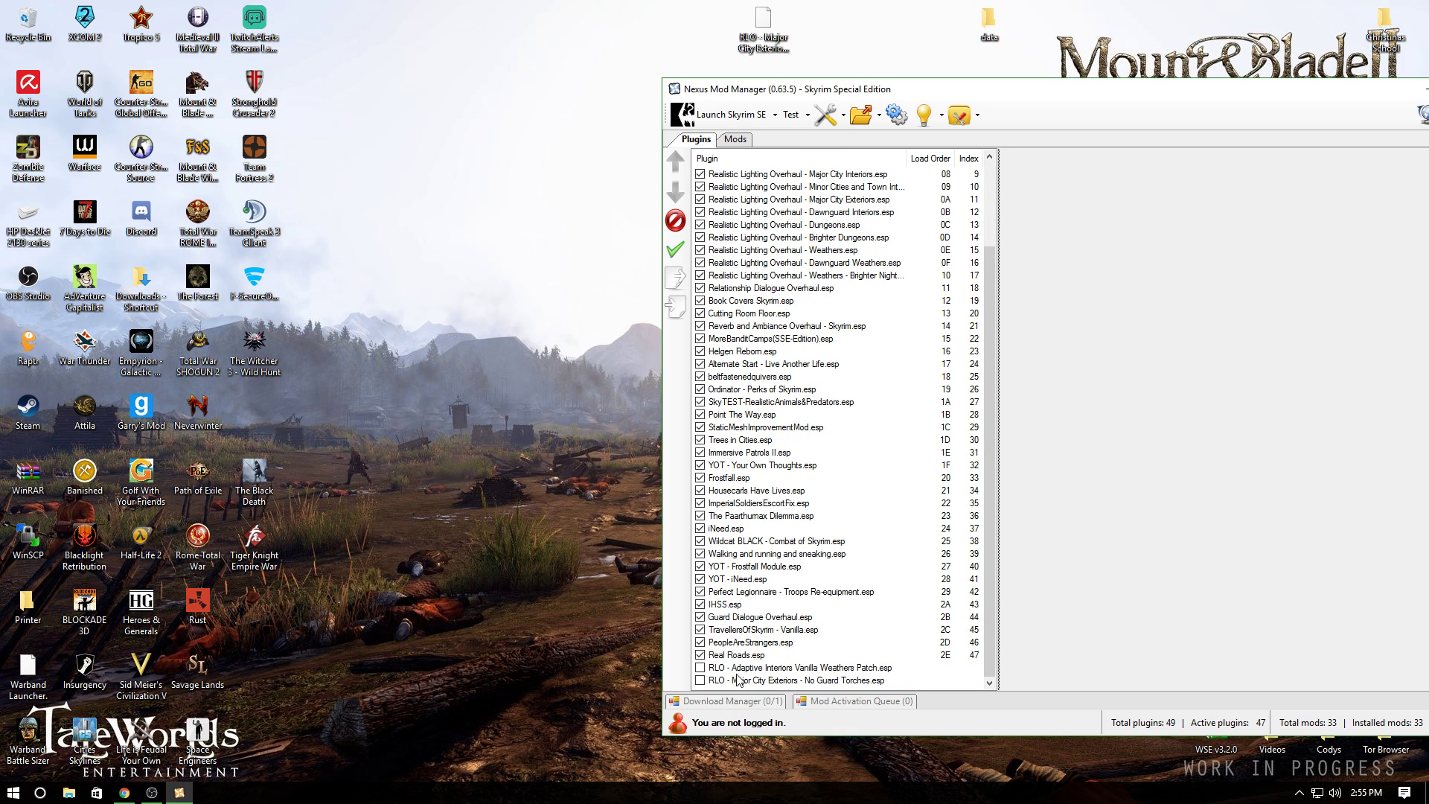
{"action": "scroll", "coordinate": [735, 684], "scroll_direction": "up", "scroll_amount": 3}
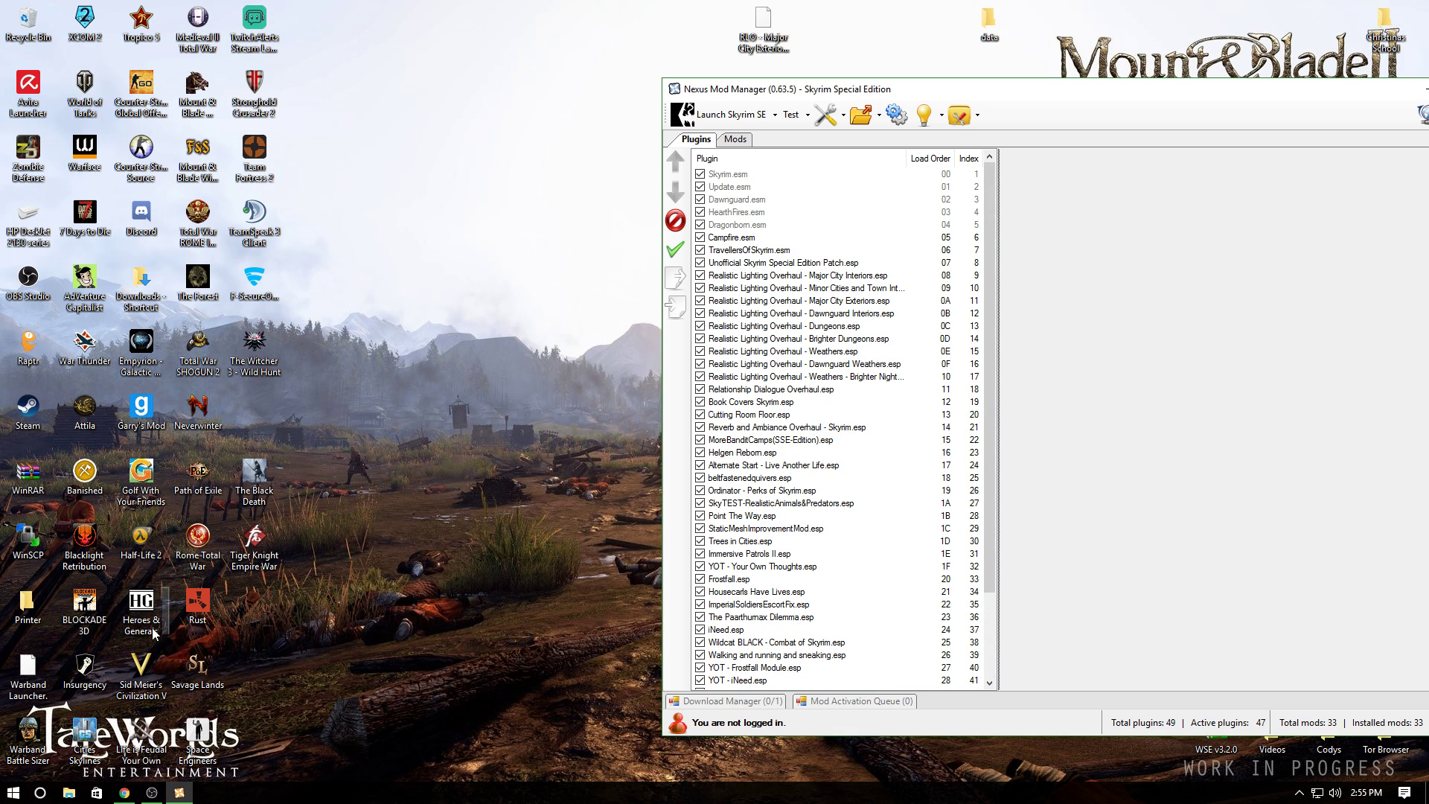
Switch to Chrome and bring up the author's sticky install post among the Realistic Lighting Overhaul SSE mod page's comments
{"action": "left_click", "coordinate": [124, 793]}
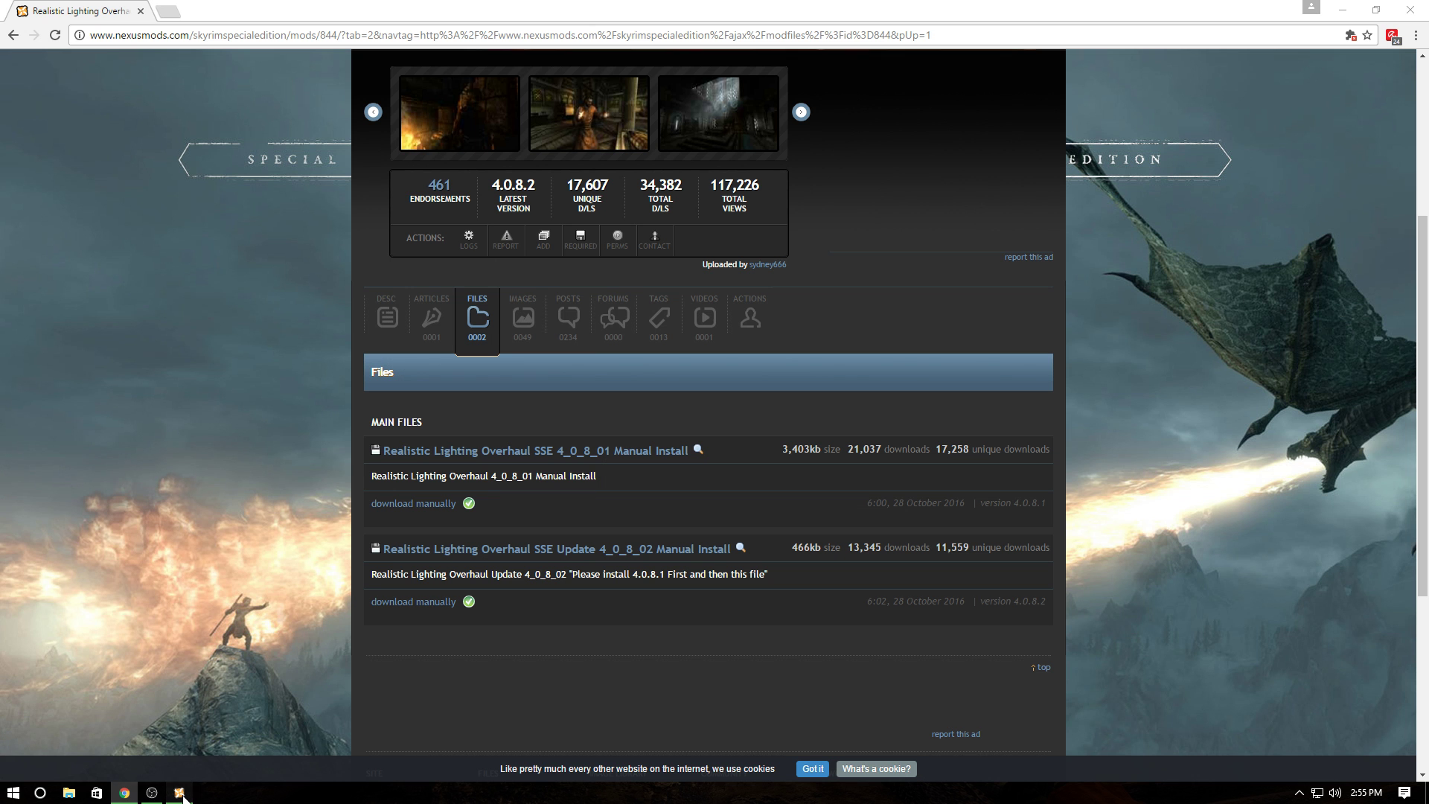
{"action": "left_click", "coordinate": [179, 792]}
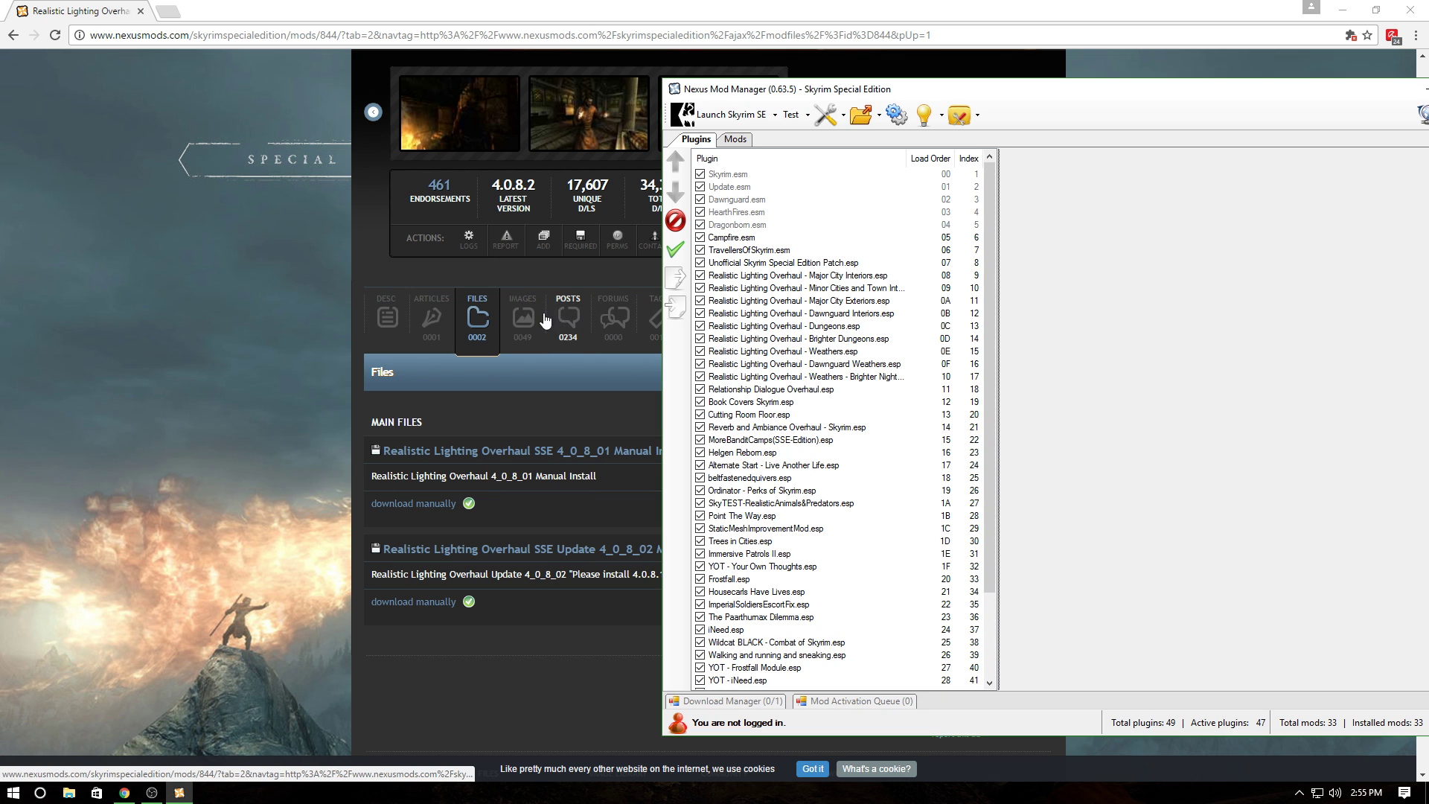
{"action": "scroll", "coordinate": [414, 318], "scroll_direction": "up", "scroll_amount": 4}
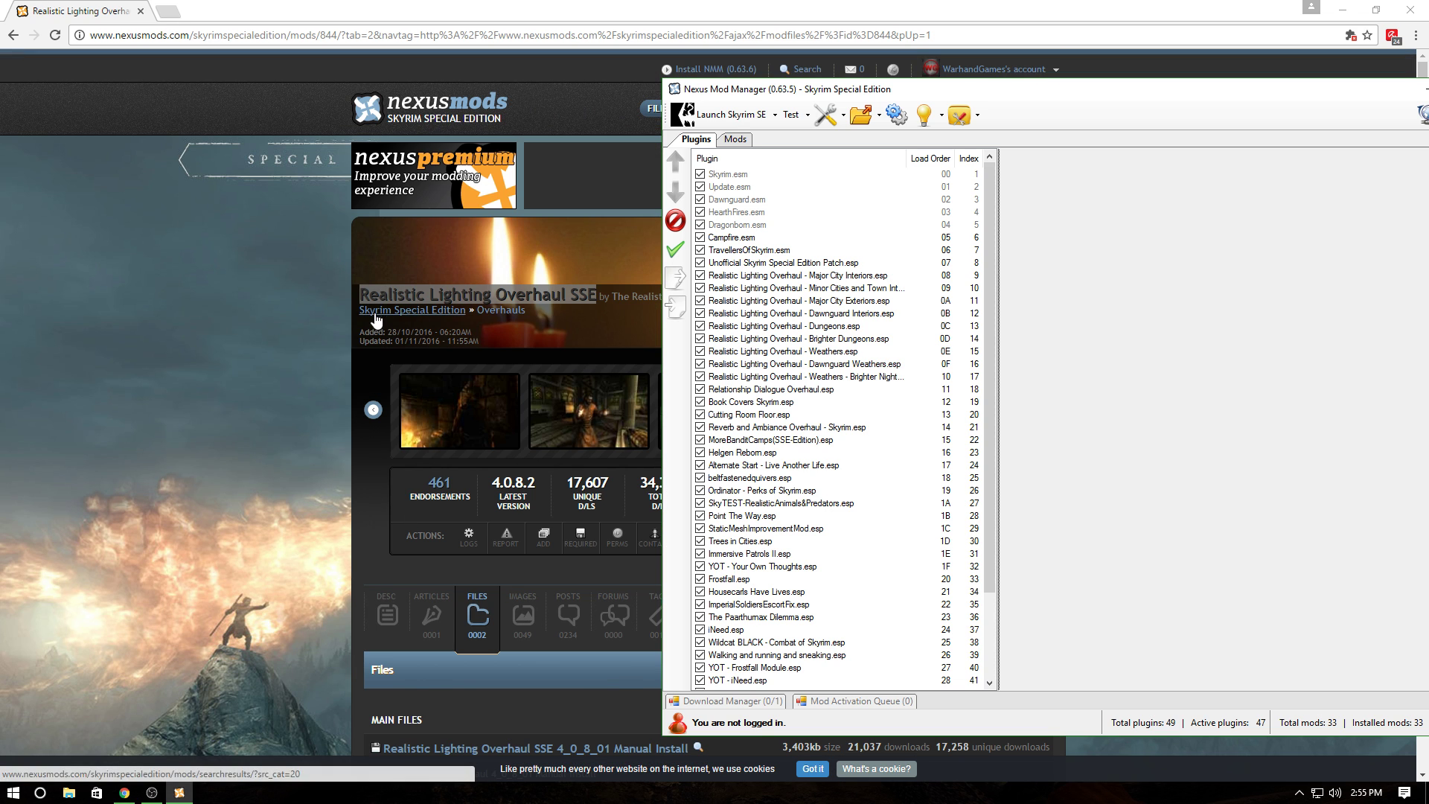
{"action": "scroll", "coordinate": [596, 372], "scroll_direction": "down", "scroll_amount": 3}
{"action": "left_click", "coordinate": [568, 393]}
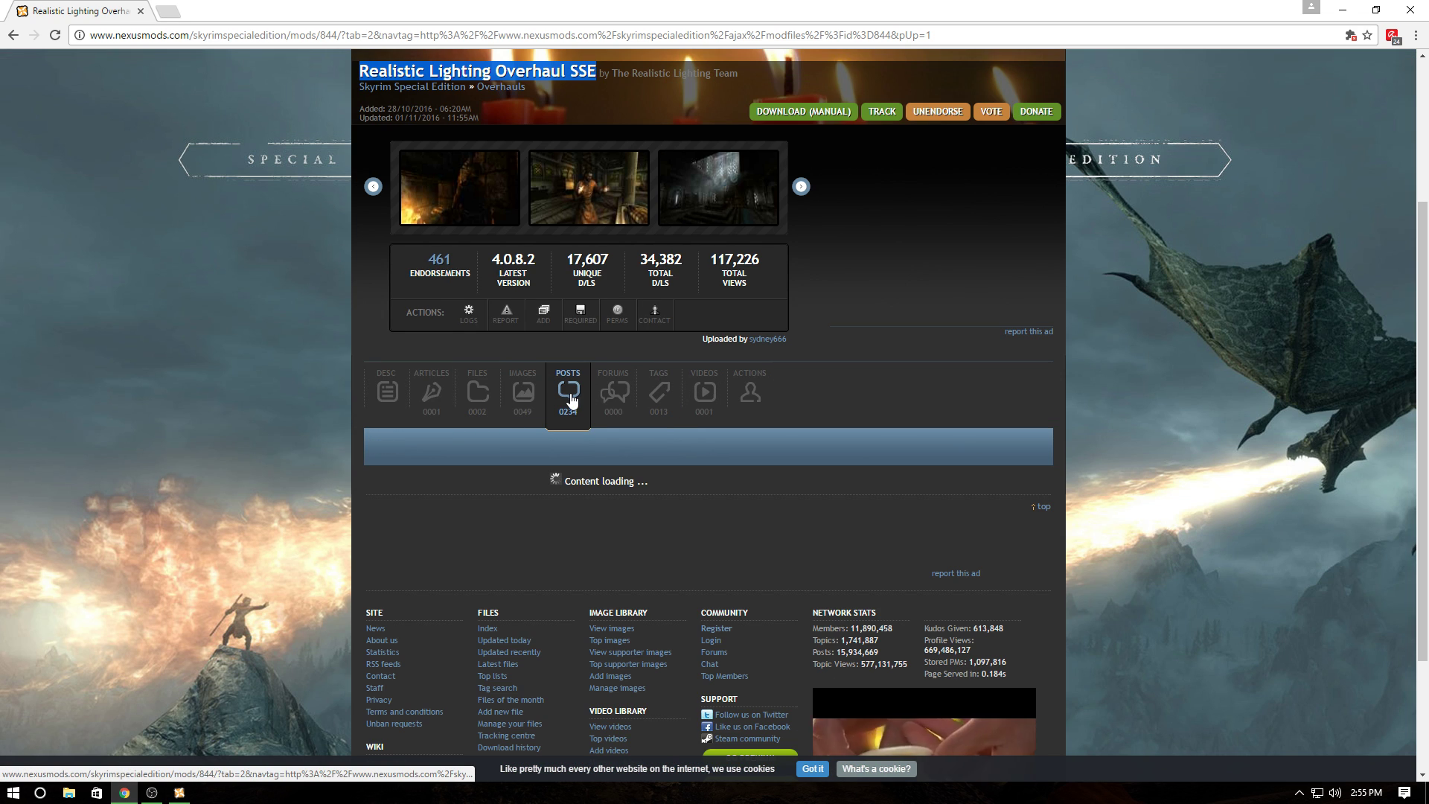
{"action": "scroll", "coordinate": [597, 529], "scroll_direction": "down", "scroll_amount": 2}
{"action": "scroll", "coordinate": [531, 320], "scroll_direction": "down", "scroll_amount": 2}
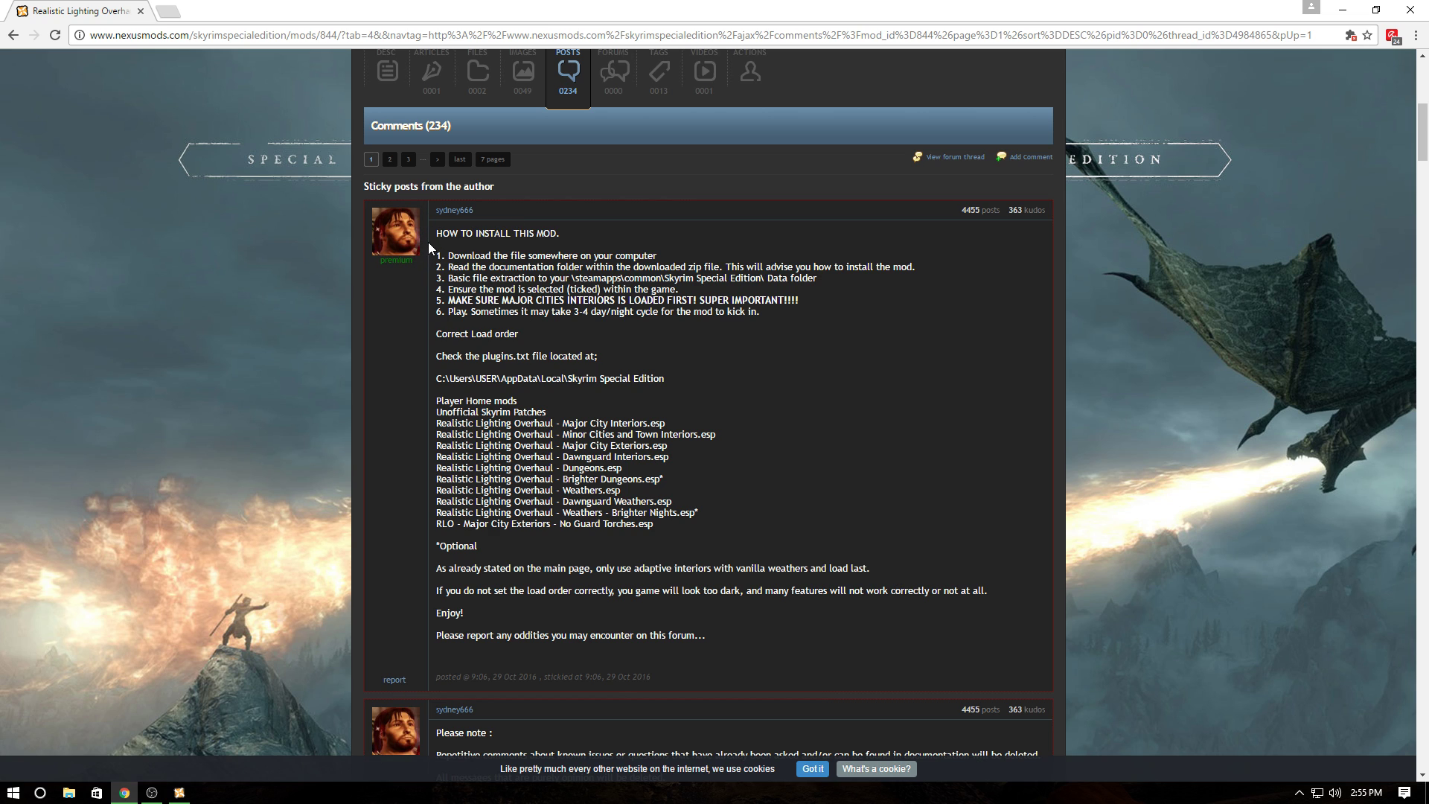
Read the sticky post's install instructions and its correct load order for the Realistic Lighting Overhaul plugins
{"action": "left_click_drag", "start_coordinate": [433, 232], "coordinate": [725, 547]}
{"action": "left_click", "coordinate": [449, 290]}
{"action": "left_click_drag", "start_coordinate": [437, 401], "coordinate": [695, 514]}
{"action": "left_click", "coordinate": [462, 390]}
Switch back to Nexus Mod Manager, compare its plugin order with the author's load order, and close the manager
{"action": "left_click", "coordinate": [180, 792]}
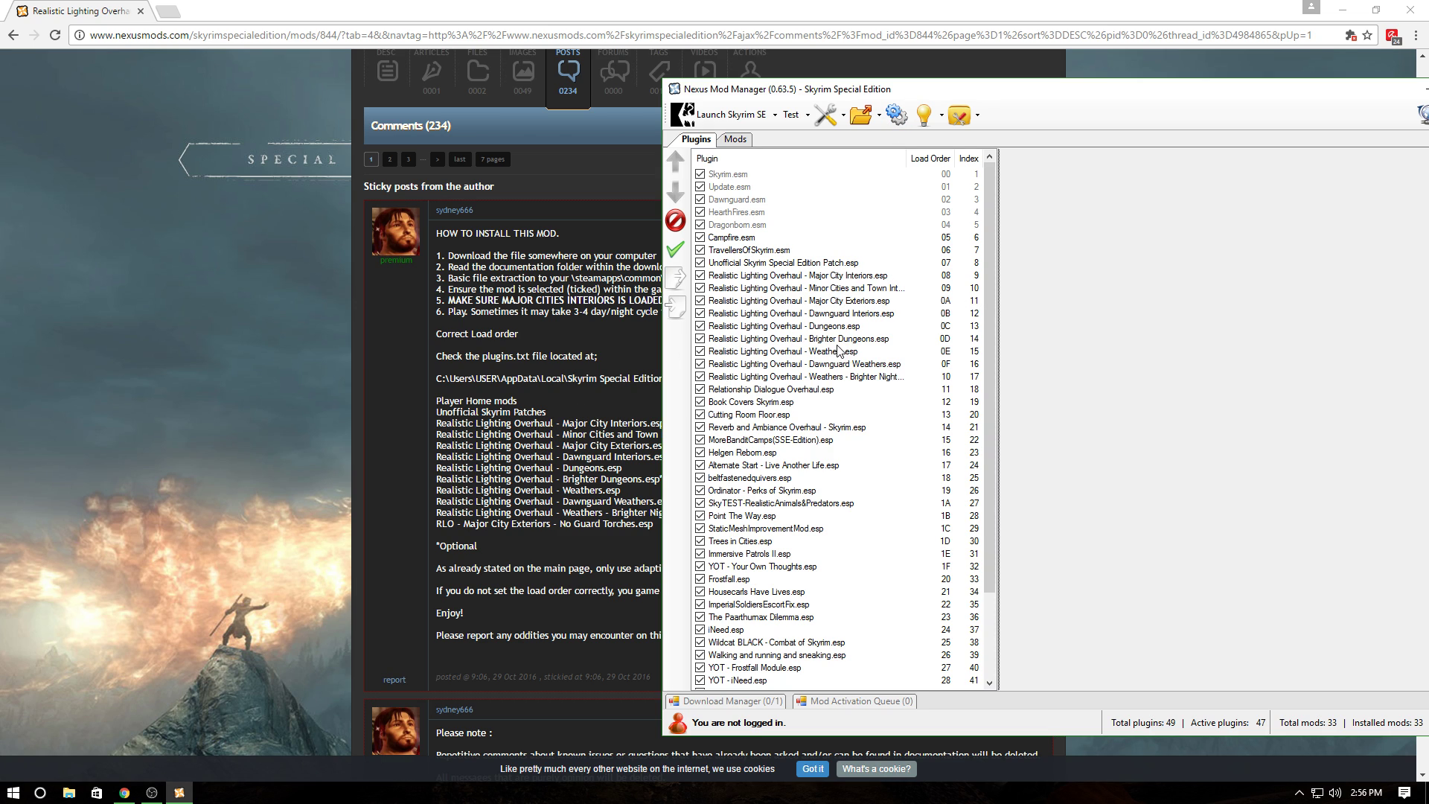
{"action": "left_click_drag", "start_coordinate": [1257, 99], "coordinate": [773, 80]}
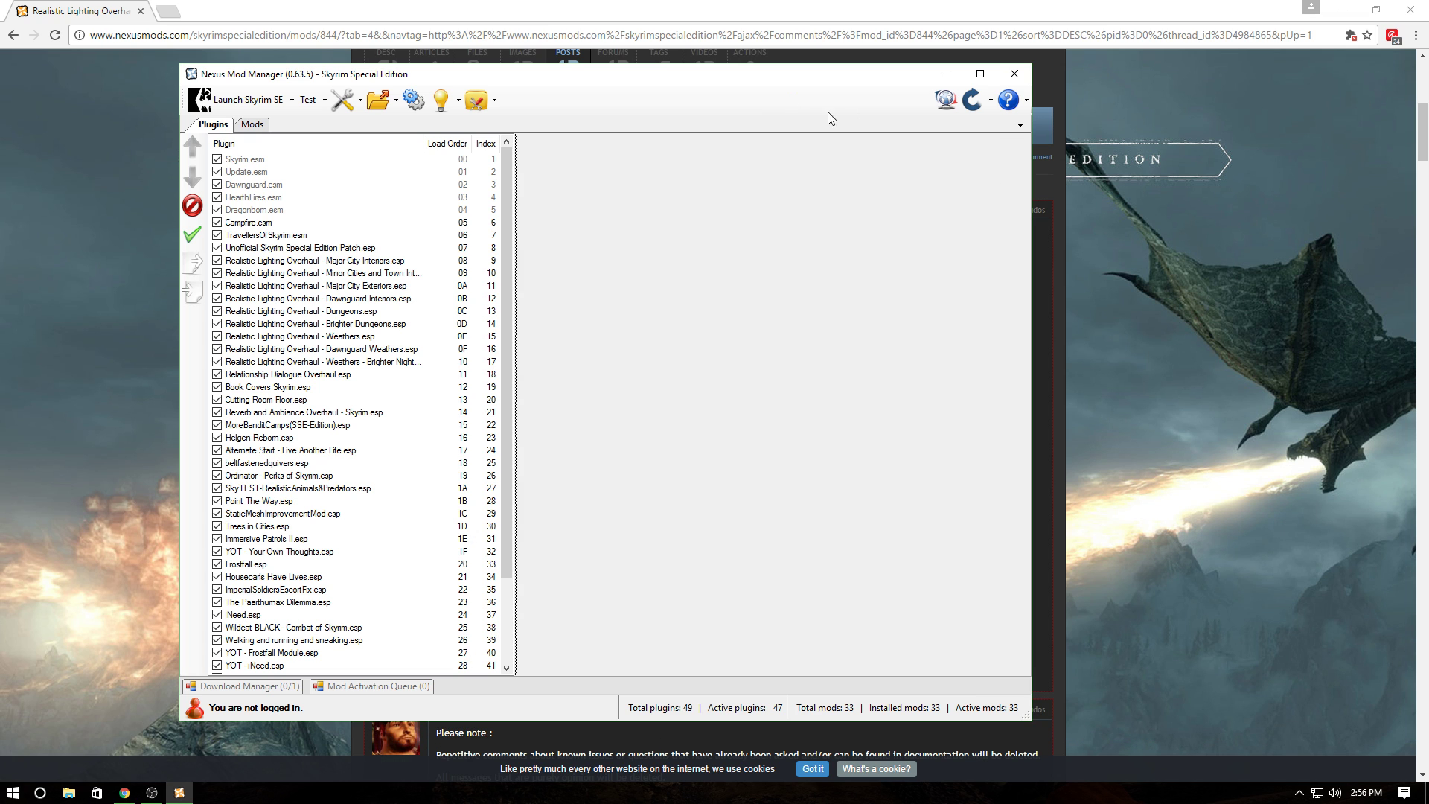
{"action": "left_click", "coordinate": [1020, 72]}
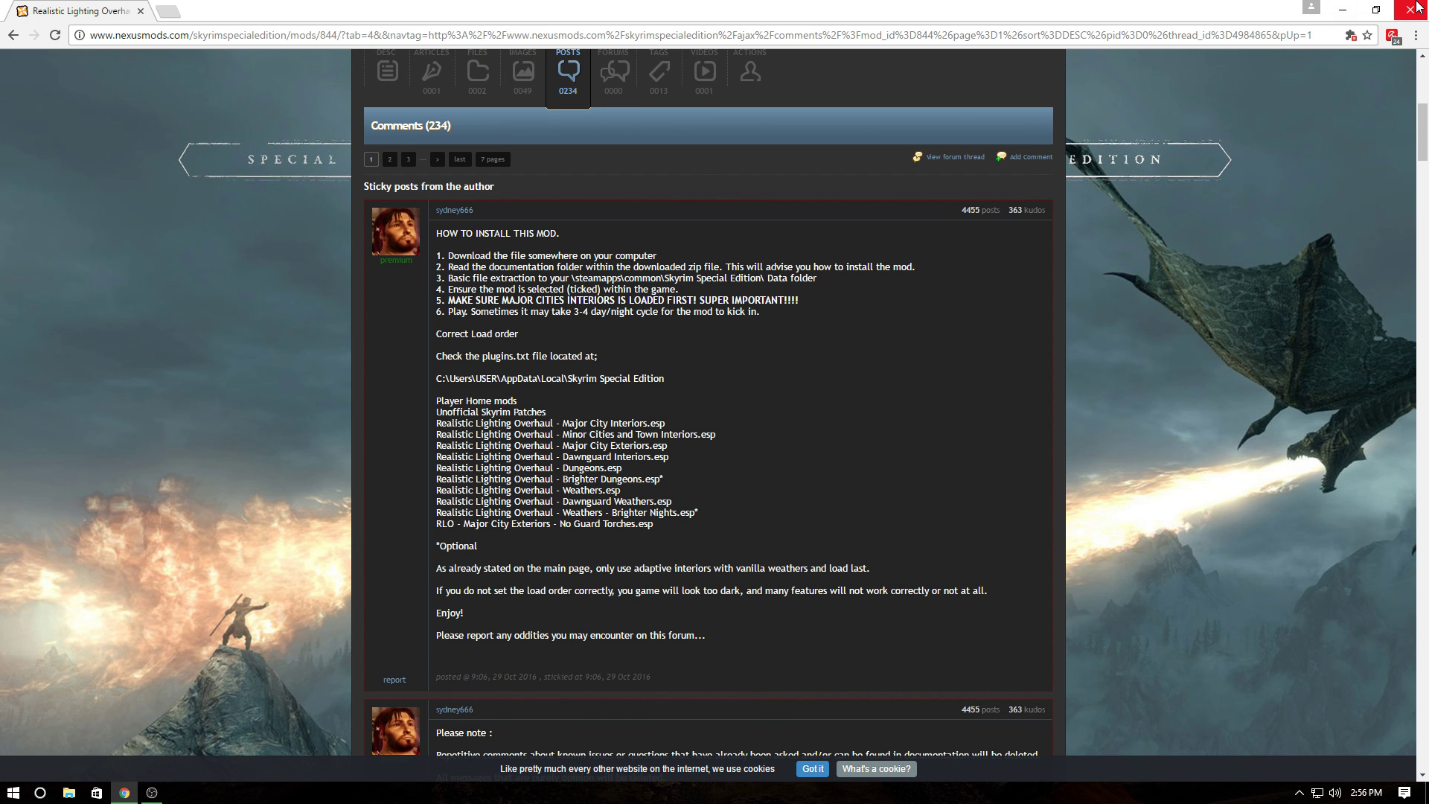